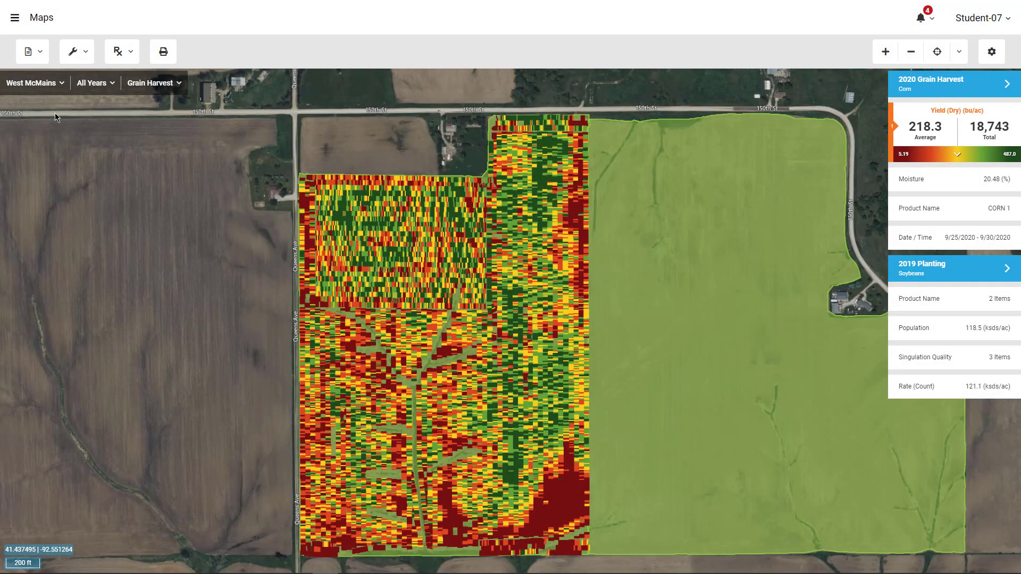
Open the Boundary Manager from the map tools list.
click(57, 87)
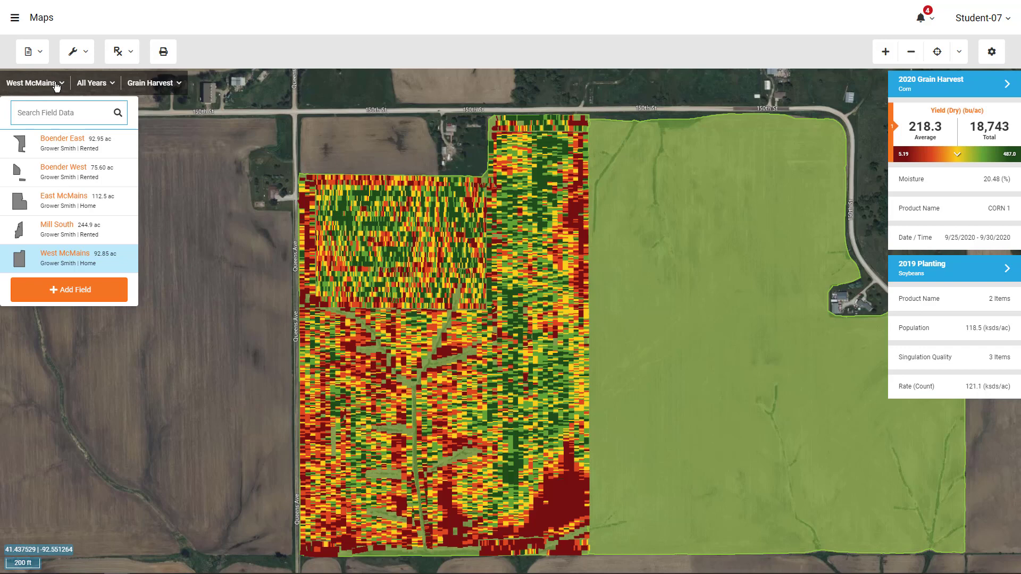
click(57, 84)
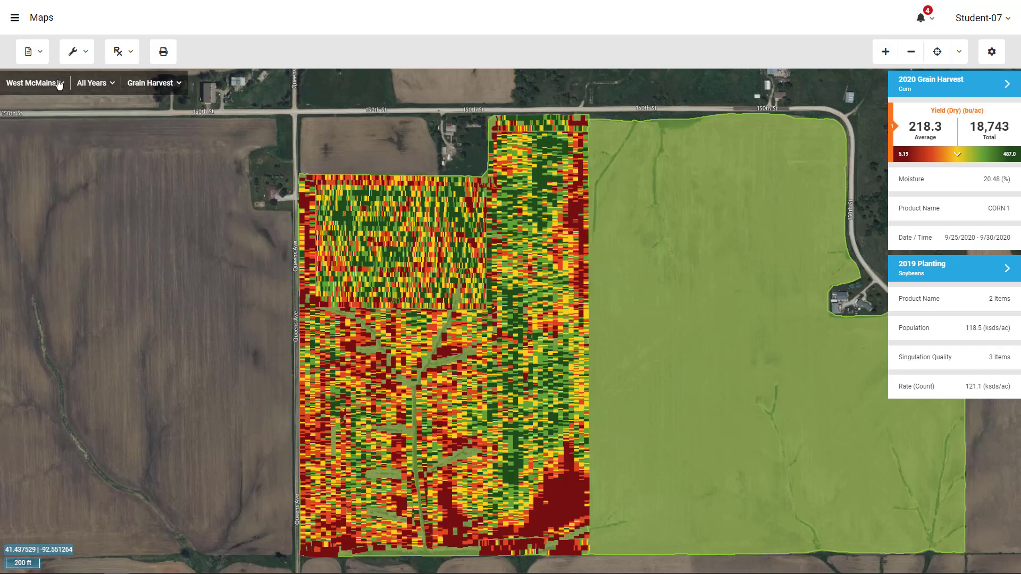
click(83, 53)
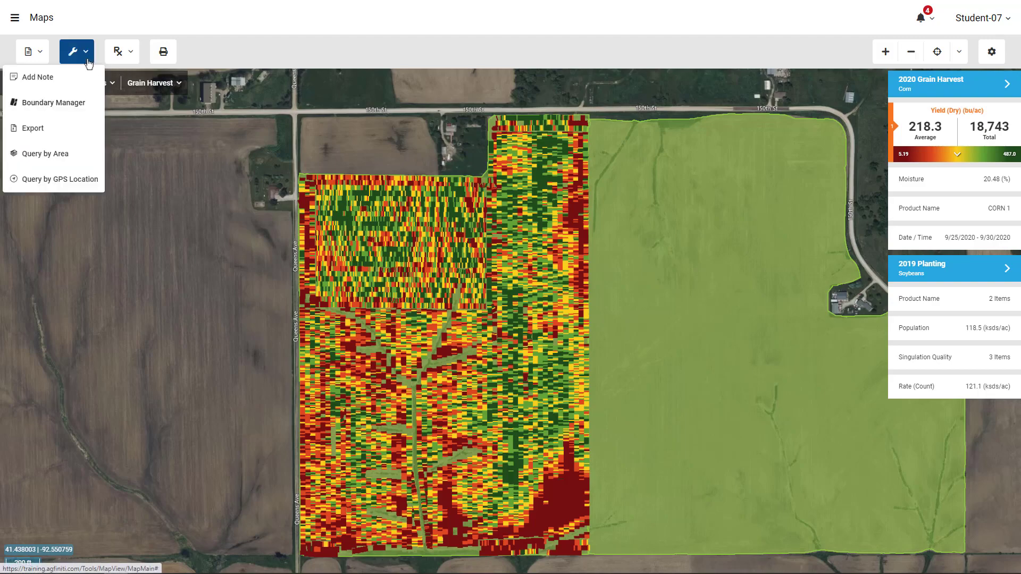
click(85, 105)
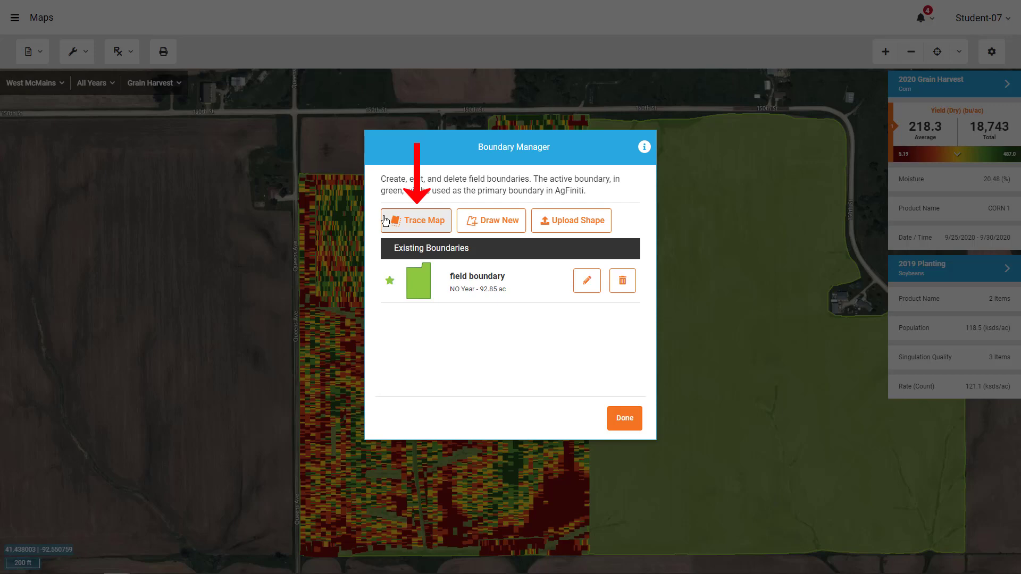
Draw a new West McMains boundary through its four corners and top notch, then save it.
click(466, 225)
click(297, 172)
click(298, 556)
click(590, 557)
click(588, 112)
click(488, 113)
double_click(483, 171)
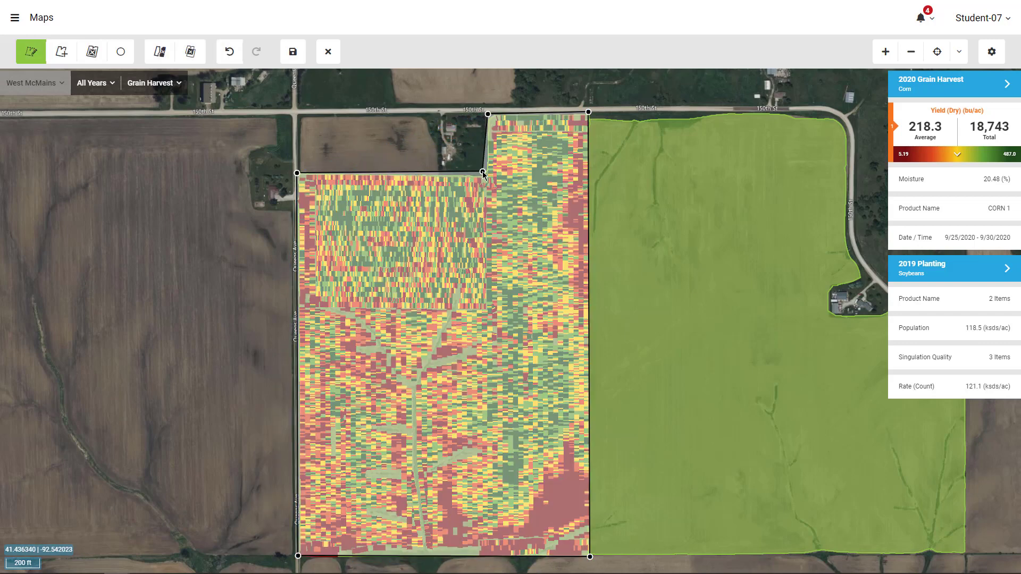
click(293, 52)
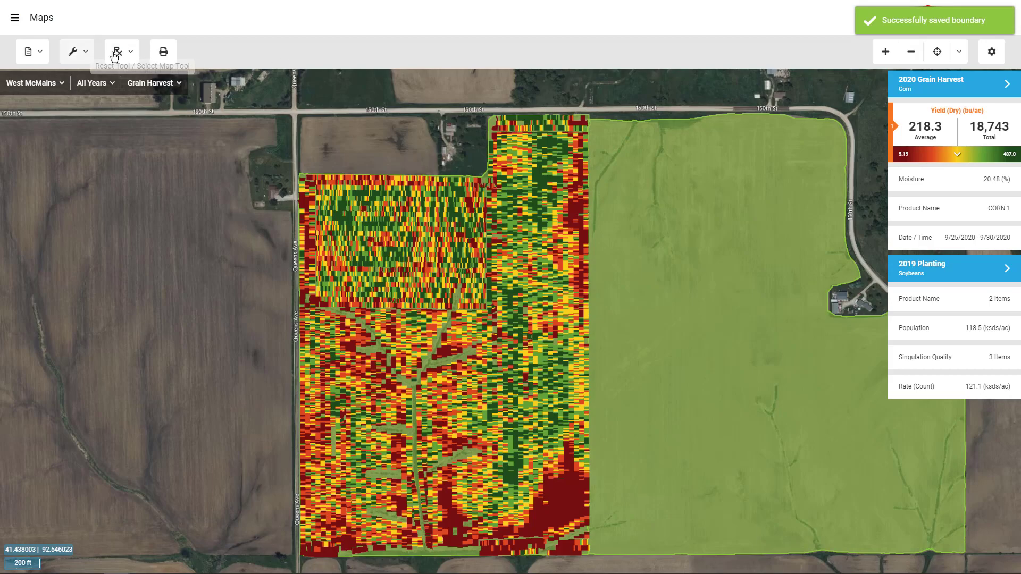
Reopen the Boundary Manager and finish with the 92.85-acre 'field boundary' still active.
click(77, 52)
click(93, 102)
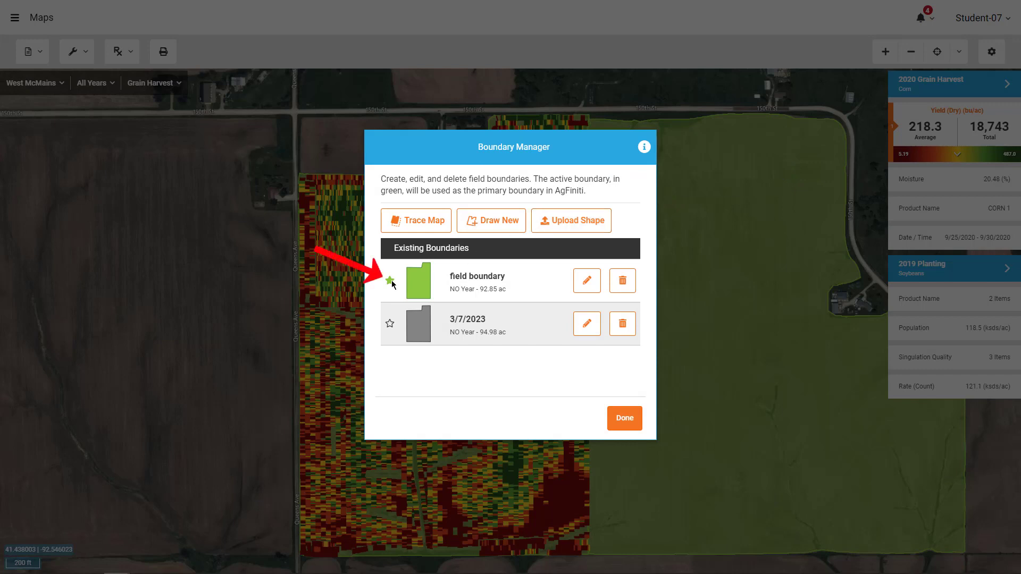
click(624, 421)
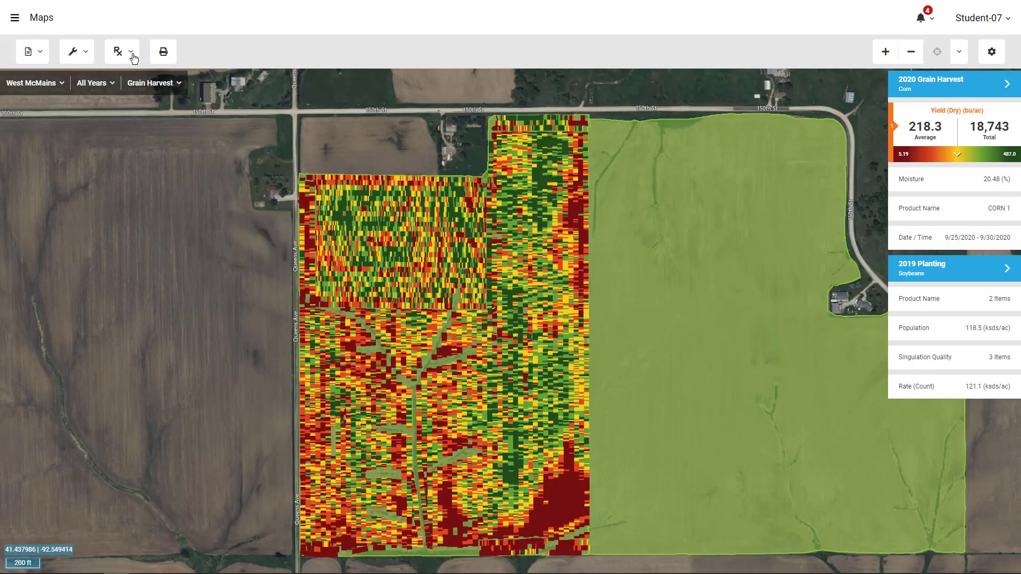
Open the Rx menu listing Equation Based and Legend Based Prescriptions.
click(131, 53)
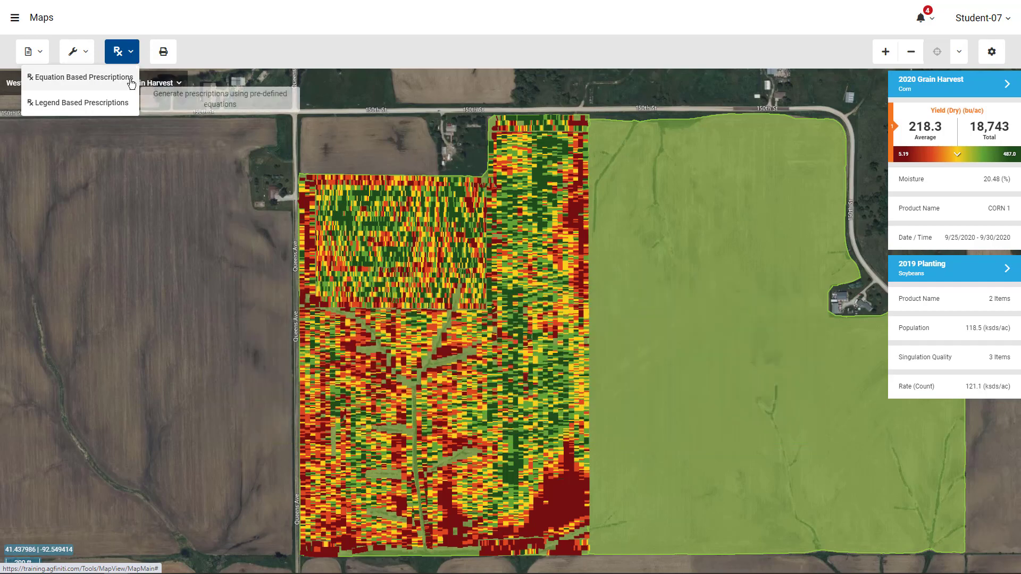
Start an equation-based prescription using the Iowa State University Phosphorus (P) Crop Removal equation.
click(132, 84)
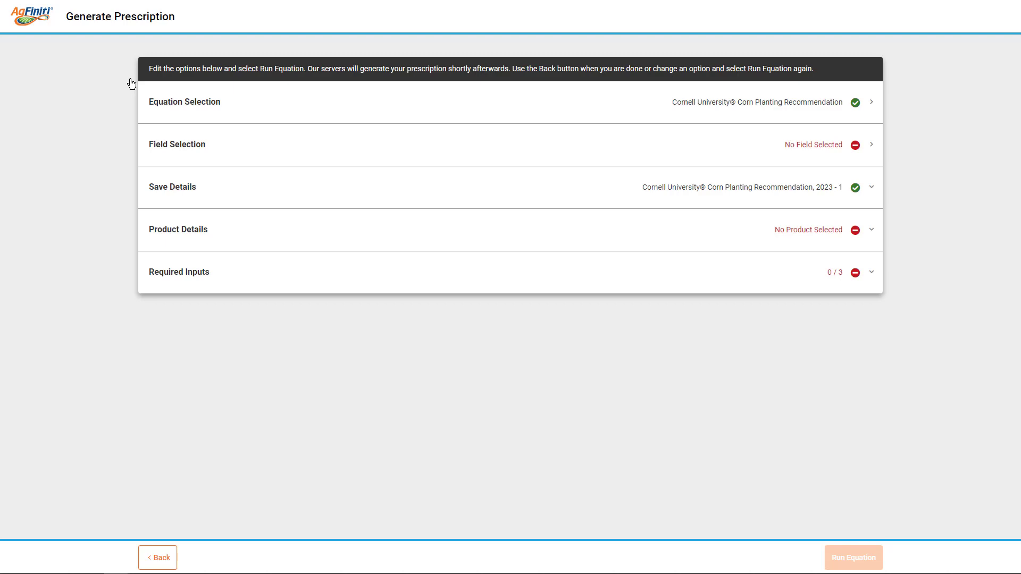
click(174, 97)
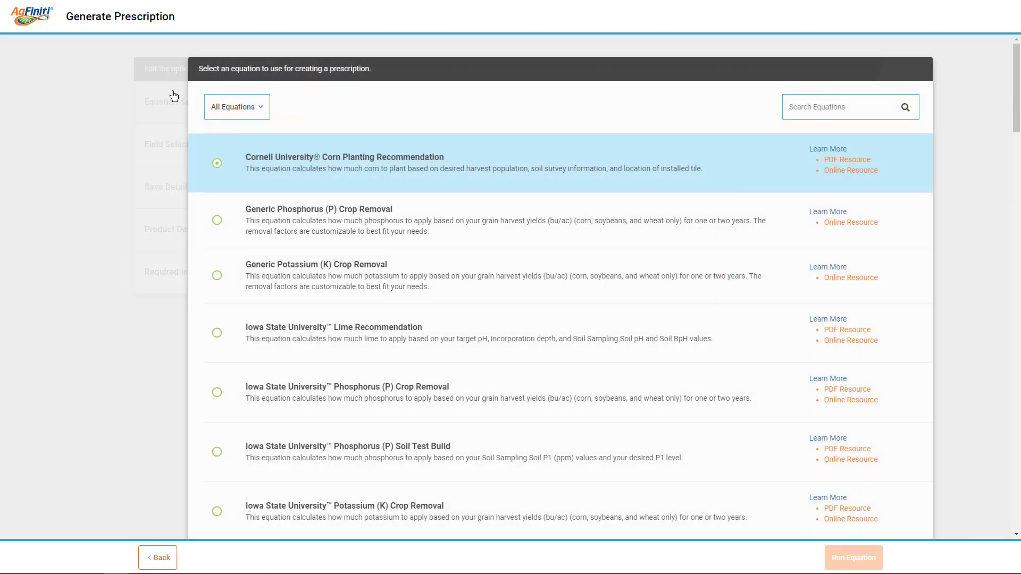
scroll(551, 278, down, 1)
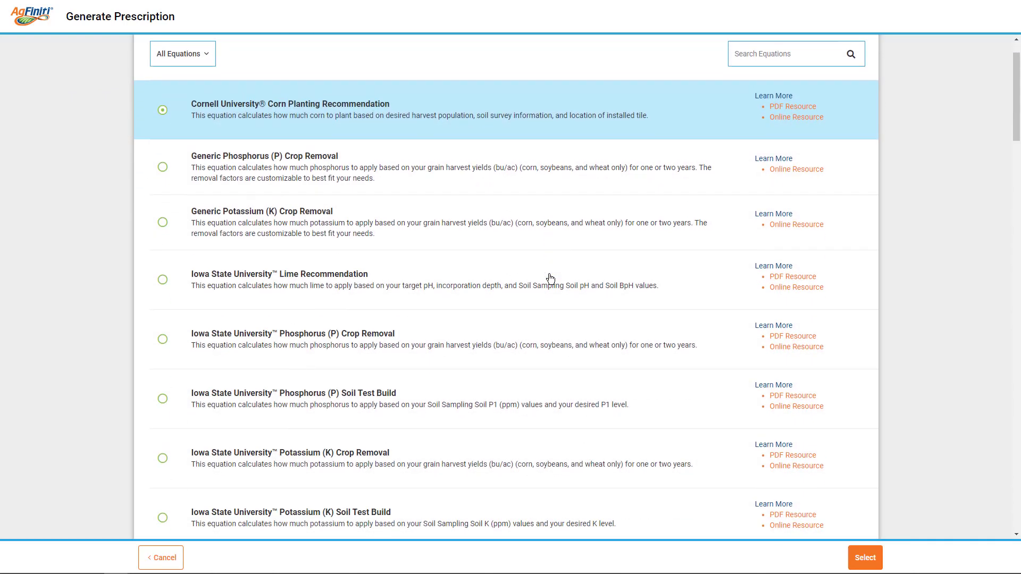
scroll(550, 278, down, 2)
scroll(550, 278, down, 4)
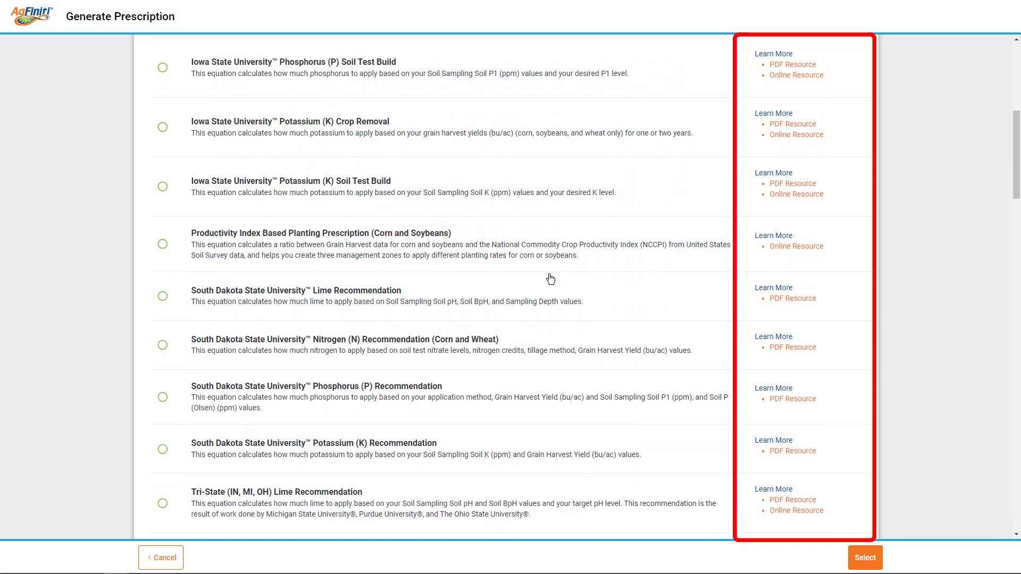
scroll(550, 278, up, 3)
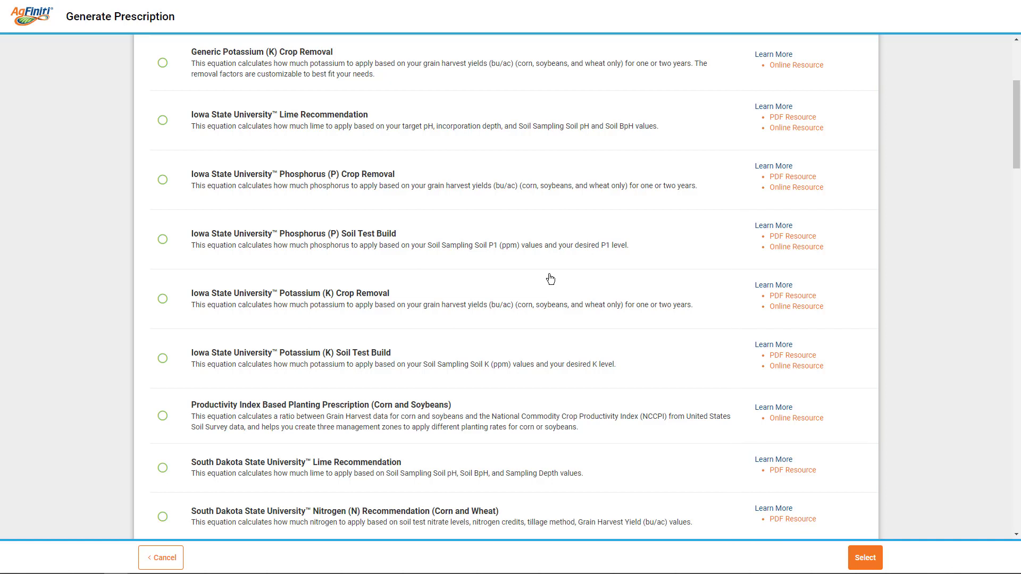
click(363, 190)
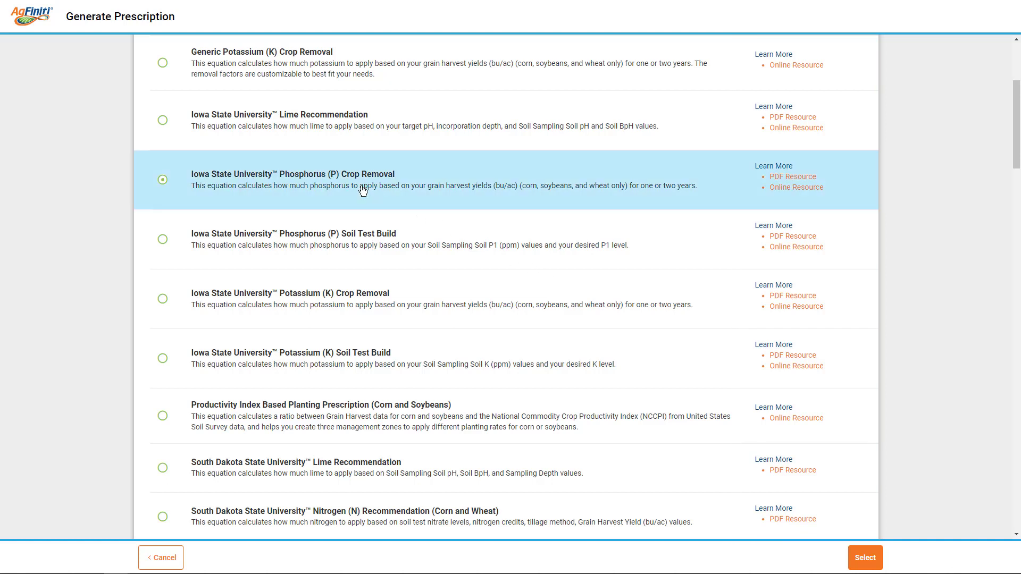
click(859, 557)
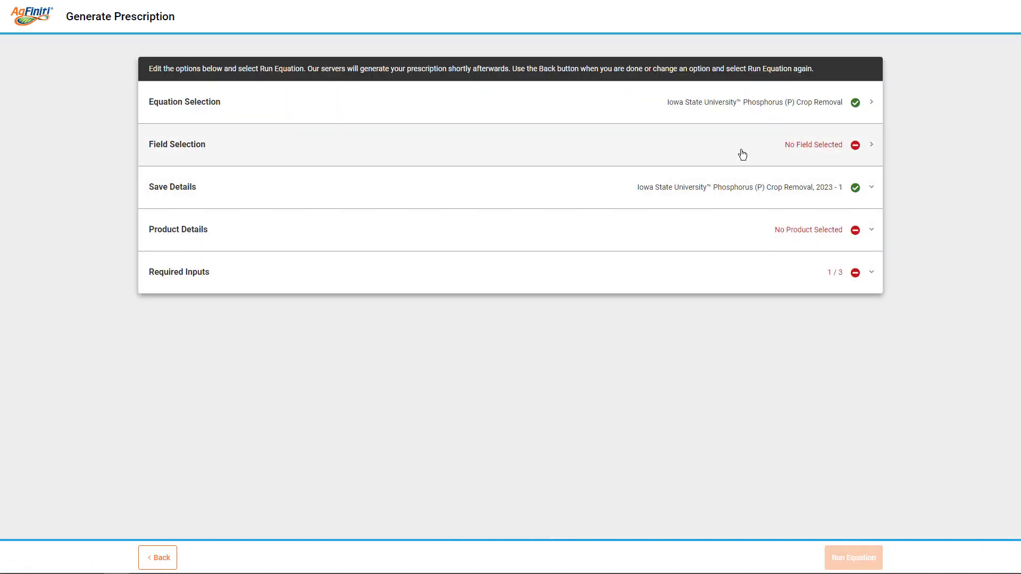
From Field Selection, purchase prescription access by adding West McMains as a new field.
click(742, 155)
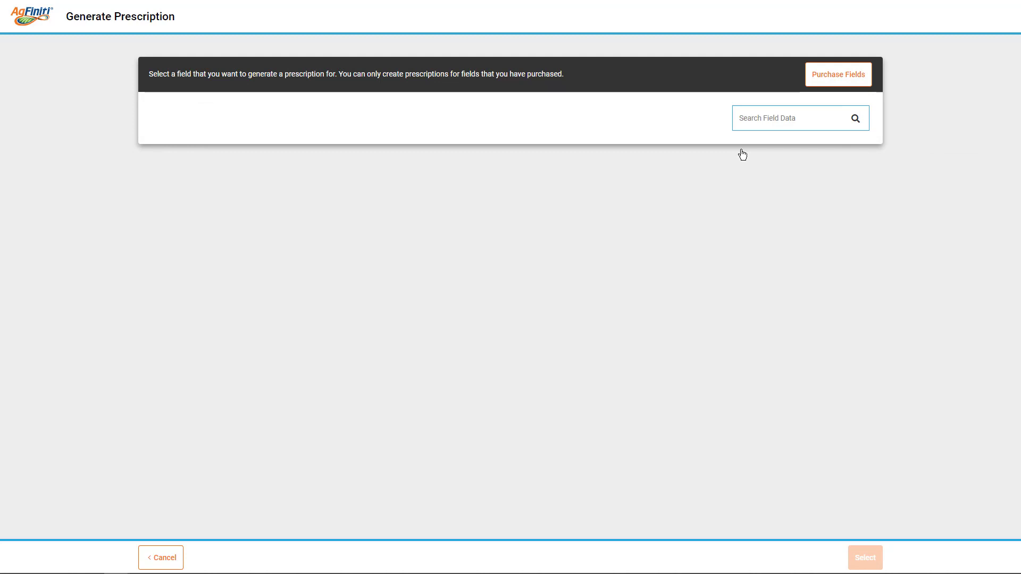
click(813, 84)
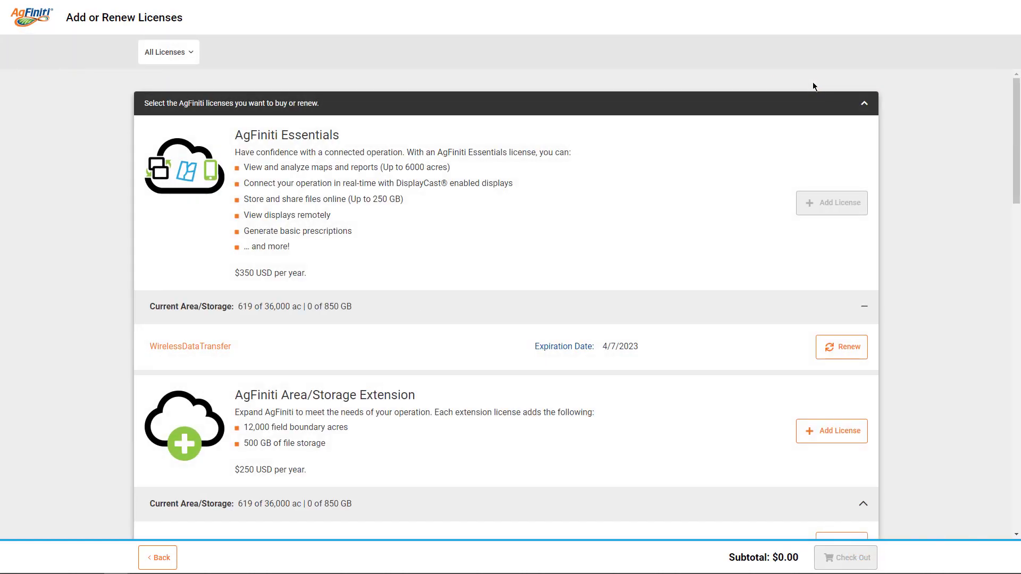
scroll(969, 213, down, 8)
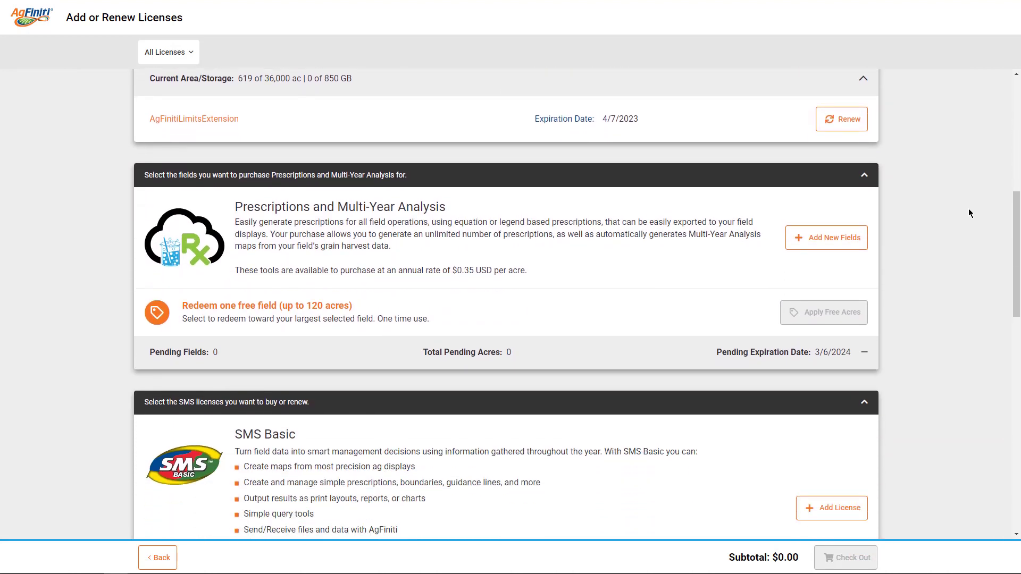
click(862, 249)
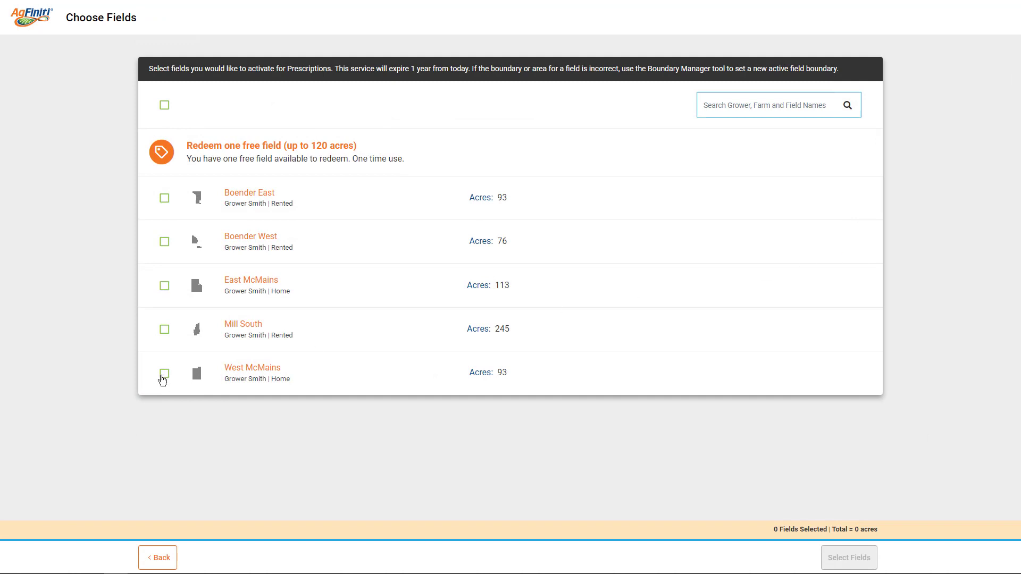
click(163, 374)
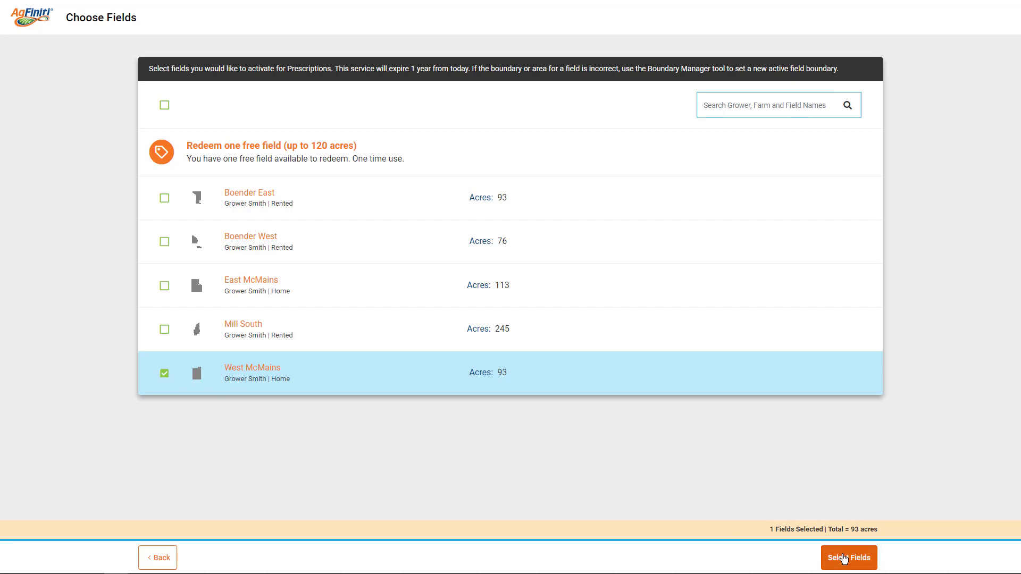
click(844, 558)
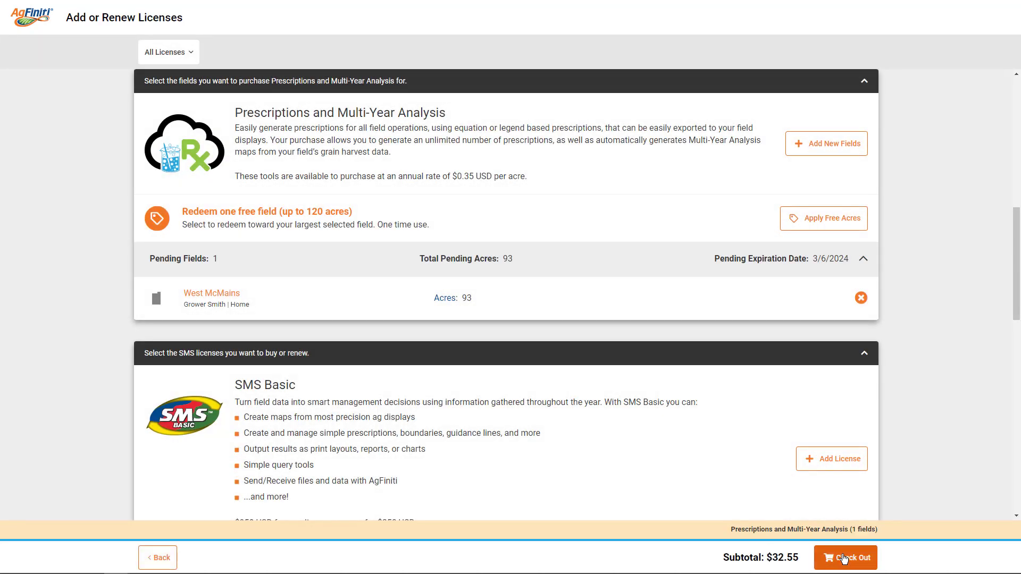
Apply the free acres offer and redeem the 93-acre order at checkout.
click(824, 218)
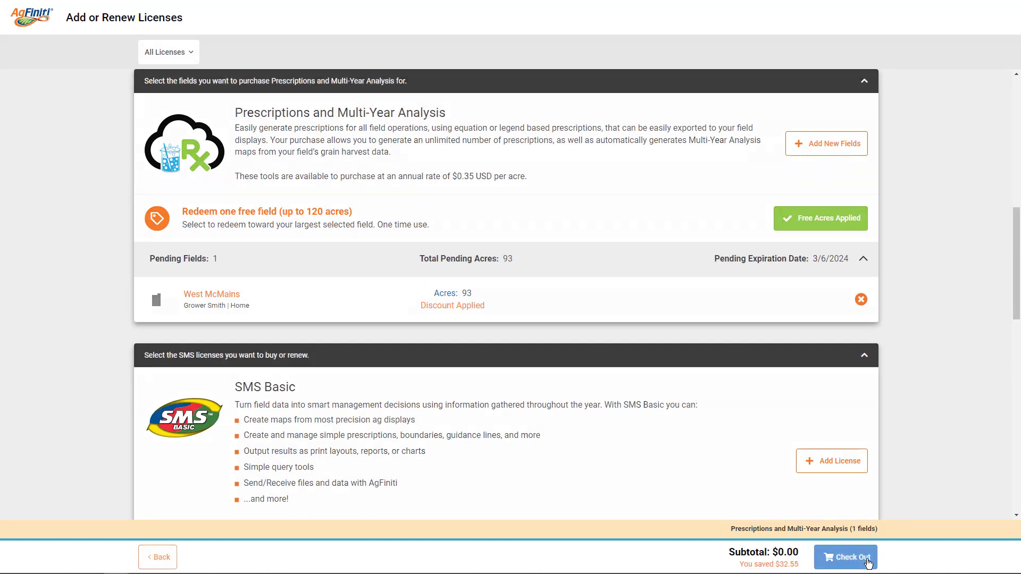
click(869, 562)
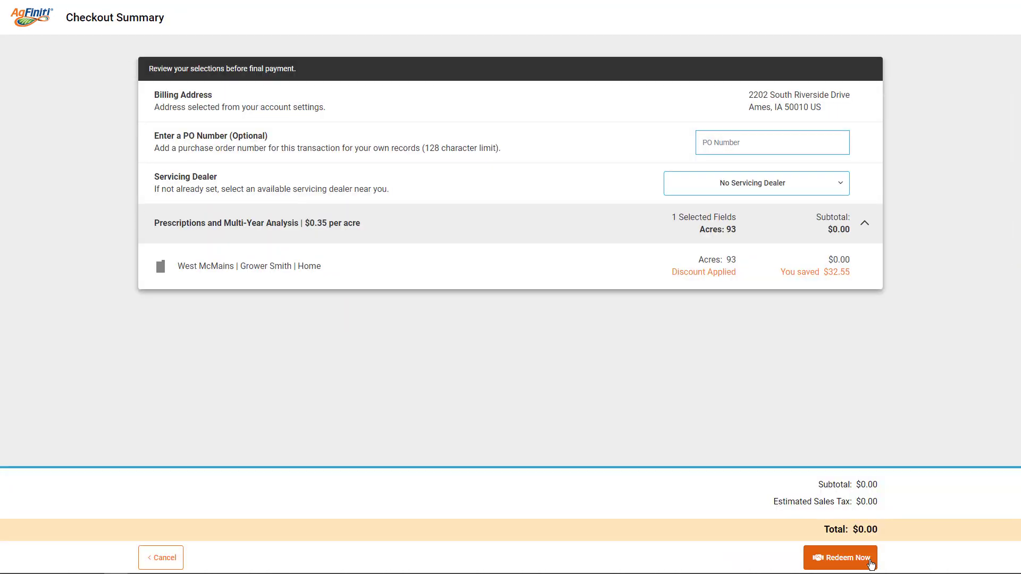
click(871, 563)
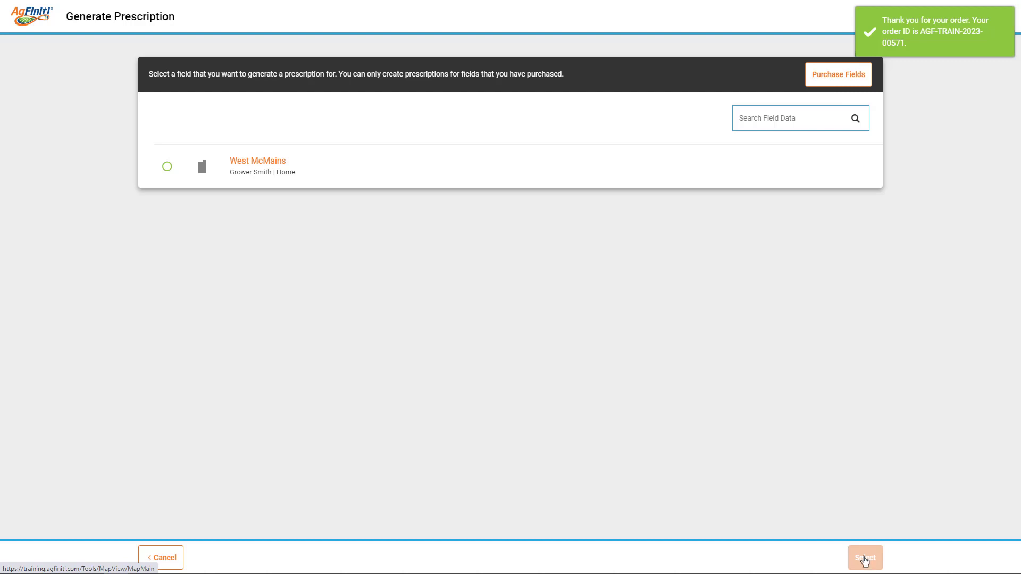
Set West McMains as the prescription field and DAP as the product.
click(168, 169)
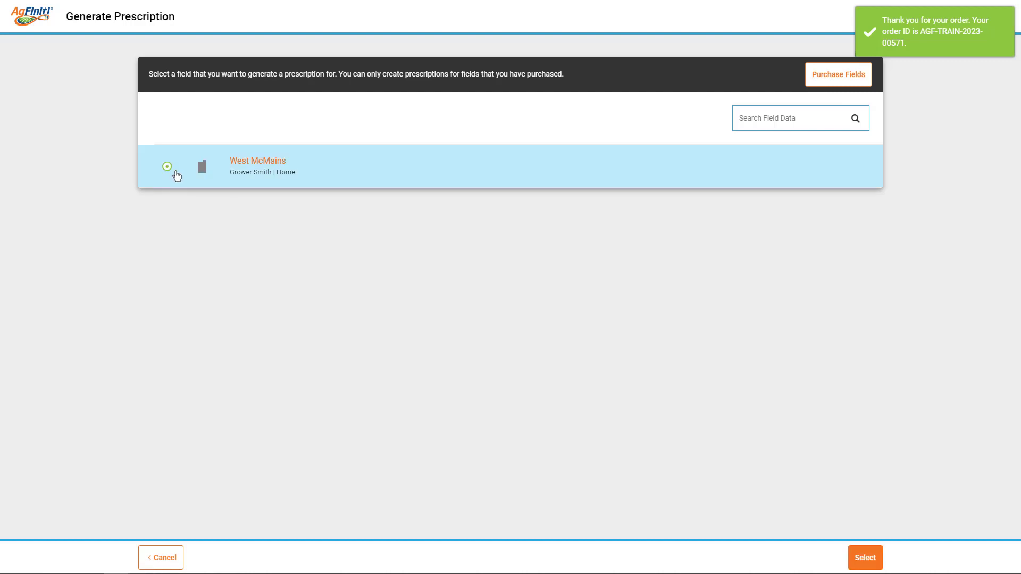
click(860, 557)
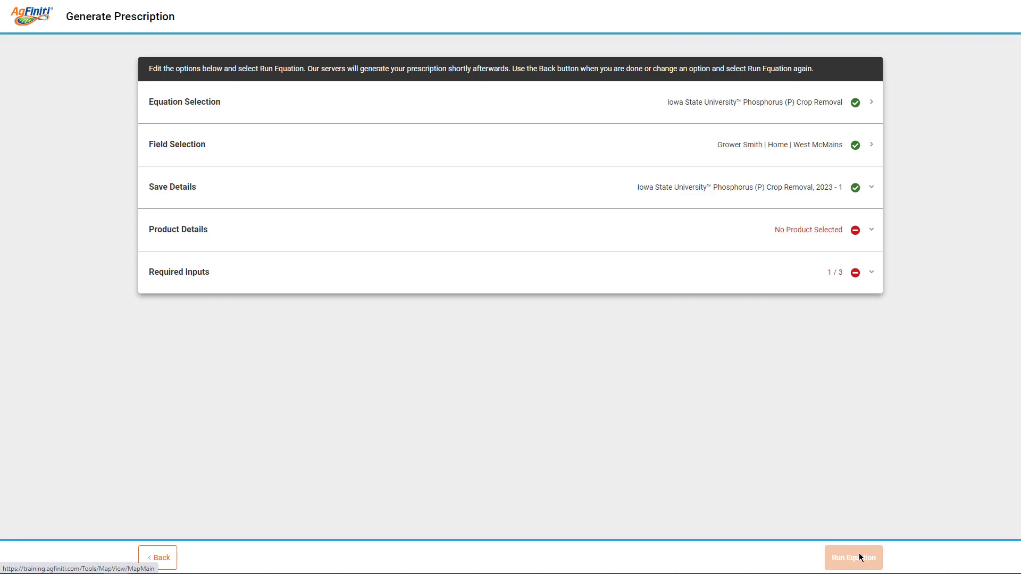
click(849, 234)
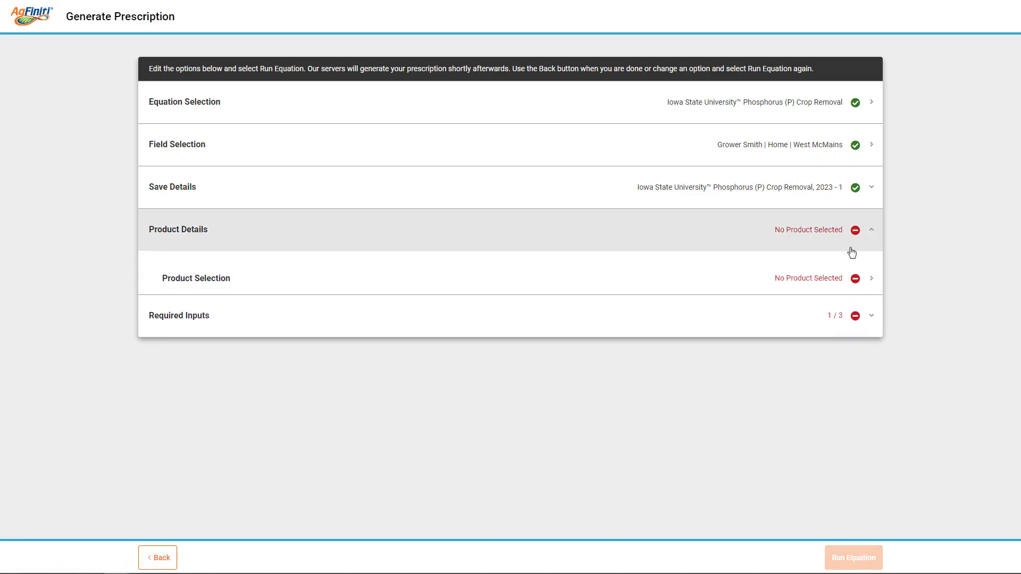
click(857, 287)
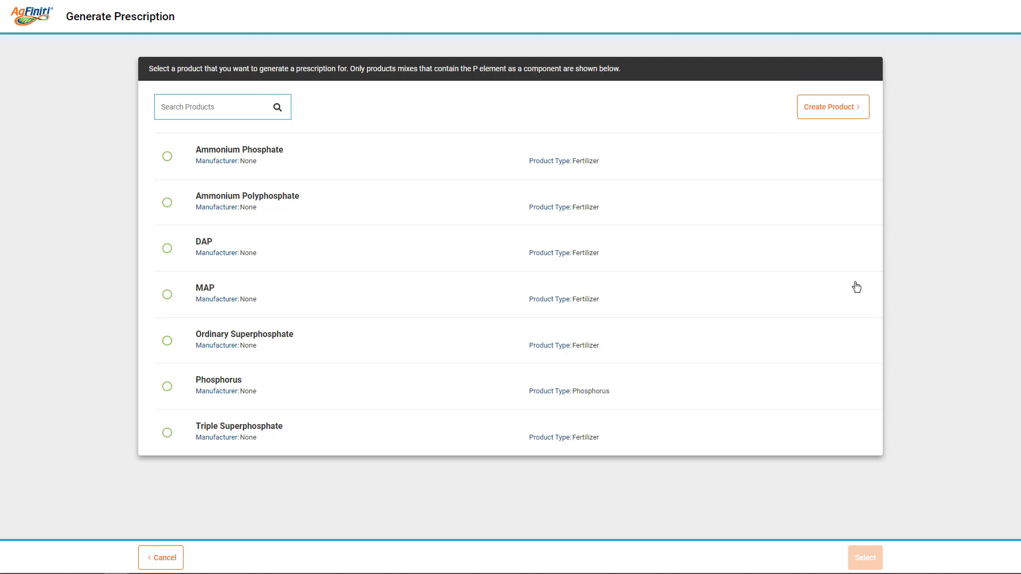
click(238, 257)
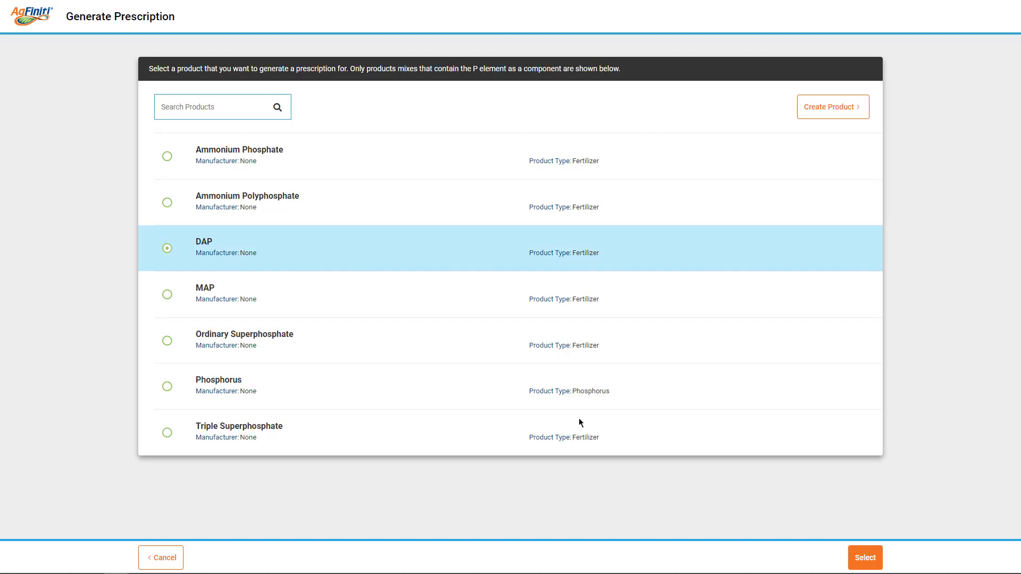
click(878, 565)
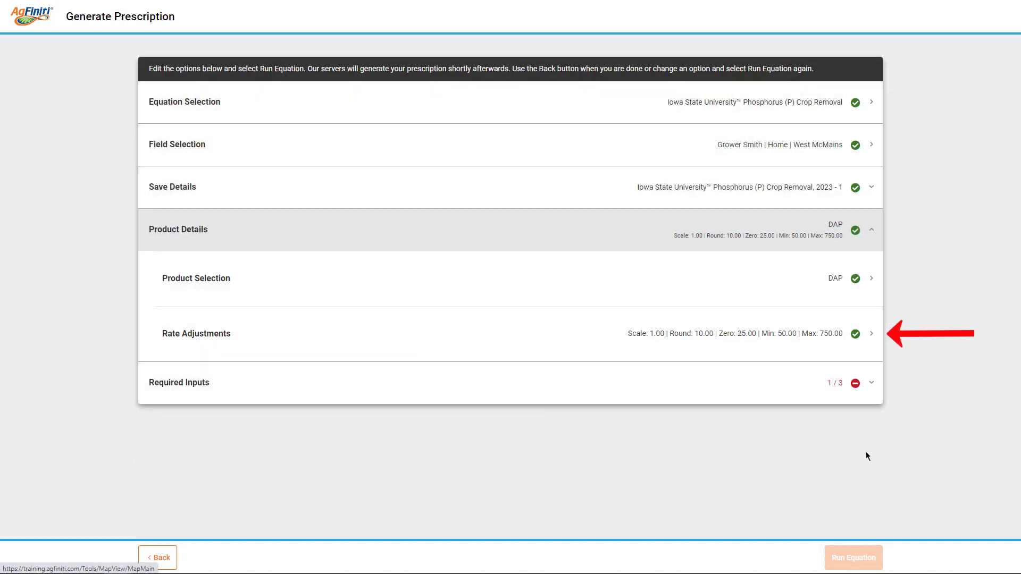
Set the first field data selection to 2021, Grain Harvest, Corn, instance 1.
click(865, 383)
scroll(863, 404, down, 2)
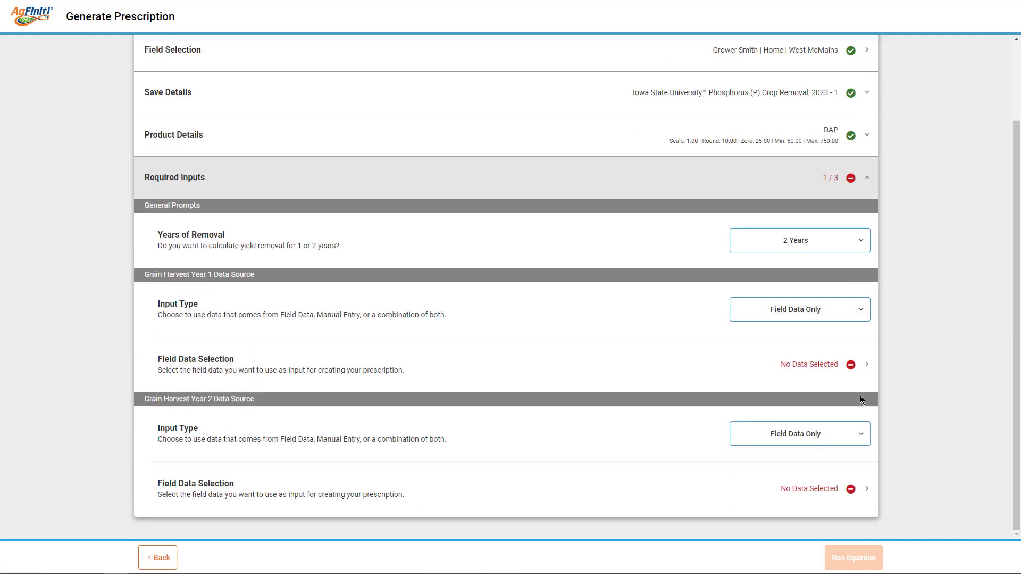
click(850, 372)
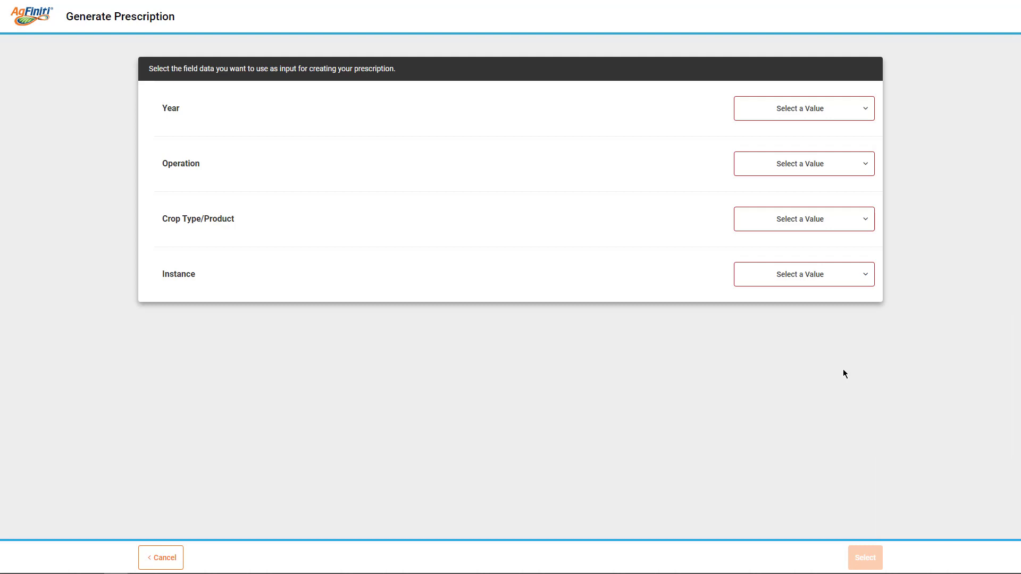
click(852, 110)
click(848, 133)
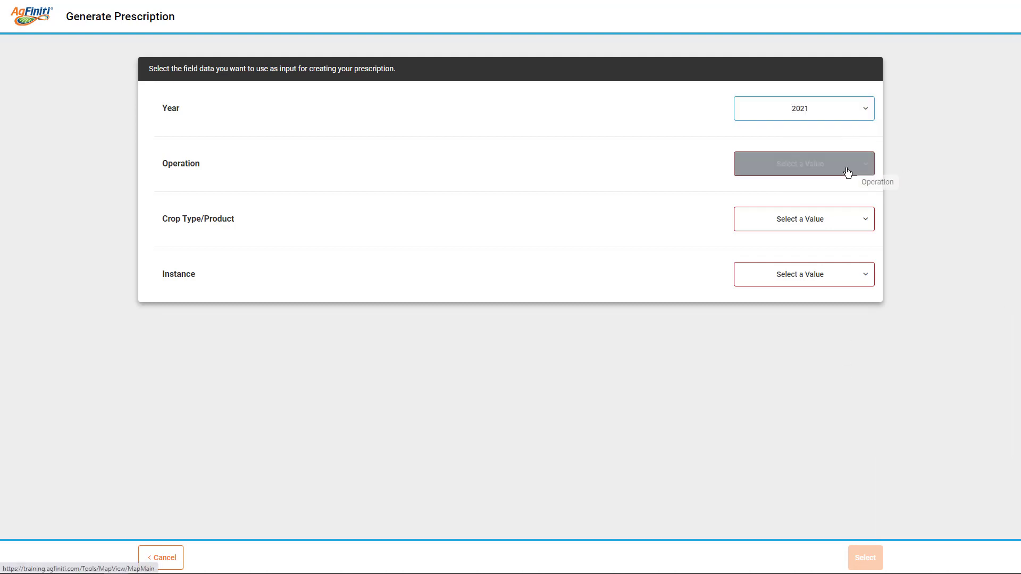
click(848, 172)
click(839, 192)
click(841, 221)
click(837, 244)
click(838, 282)
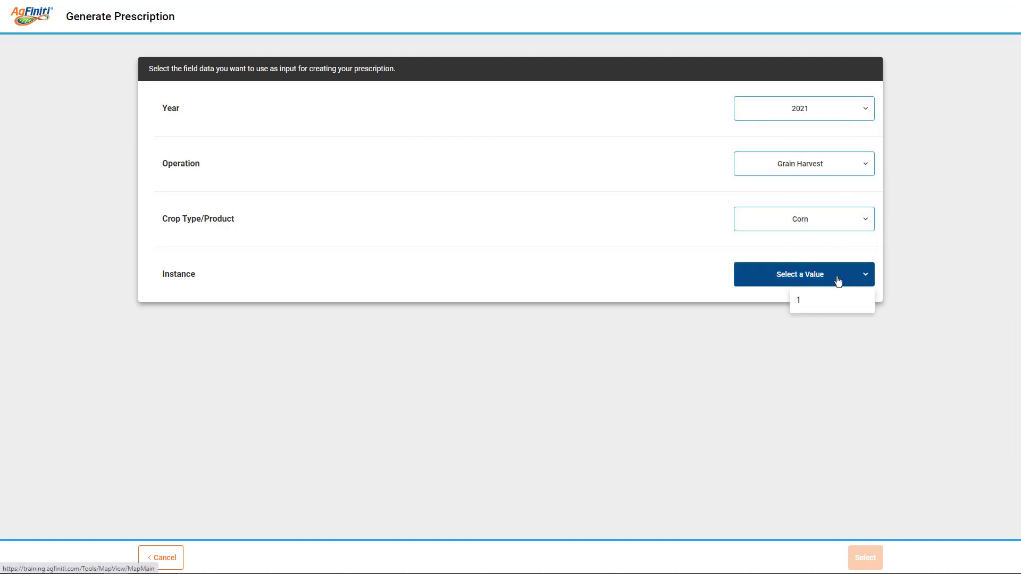
click(834, 302)
click(873, 559)
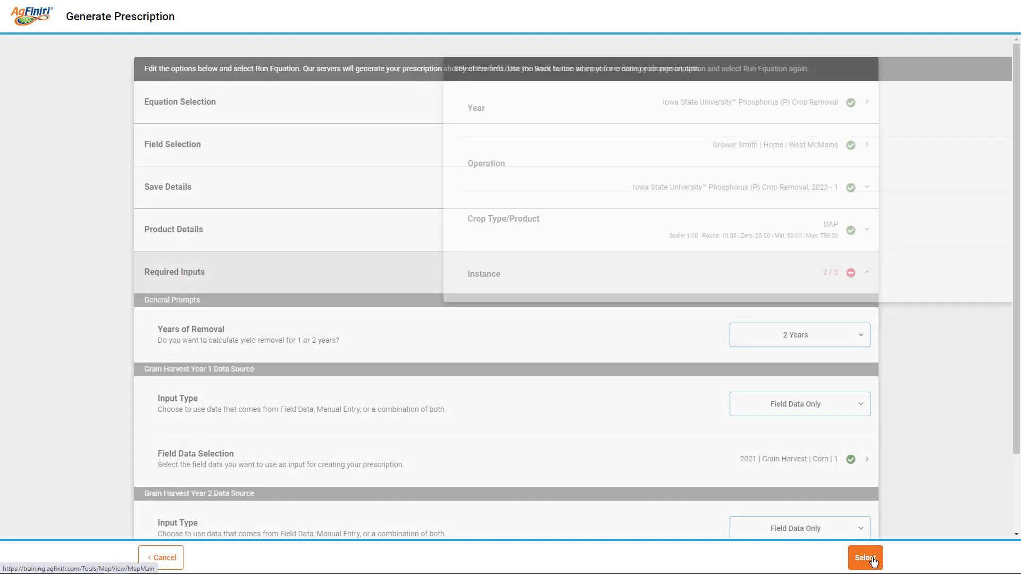
Set the second data selection to 2020, Grain Harvest, Corn, instance 1, run the equation, and go back.
scroll(848, 472, down, 2)
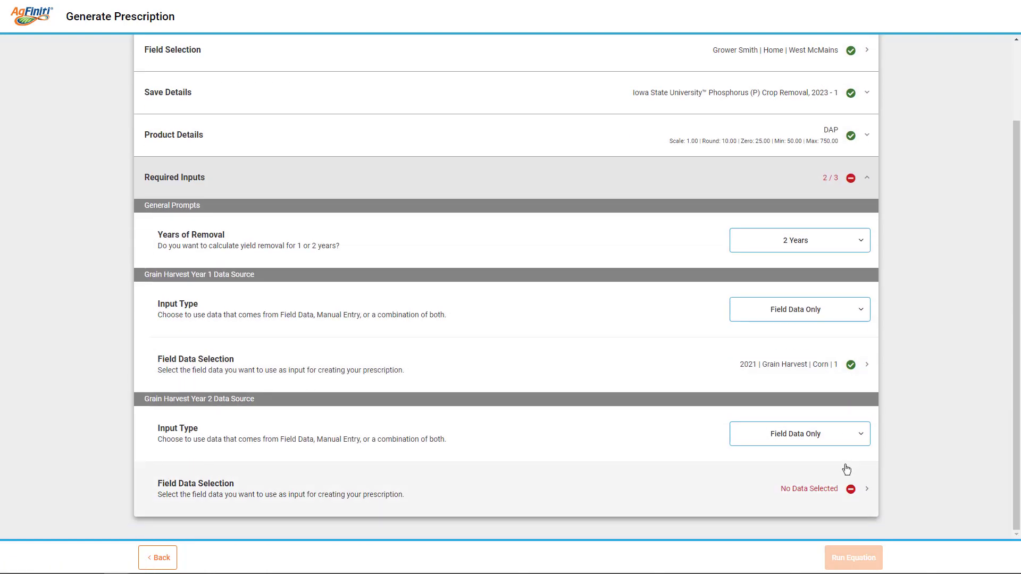
click(844, 494)
click(820, 113)
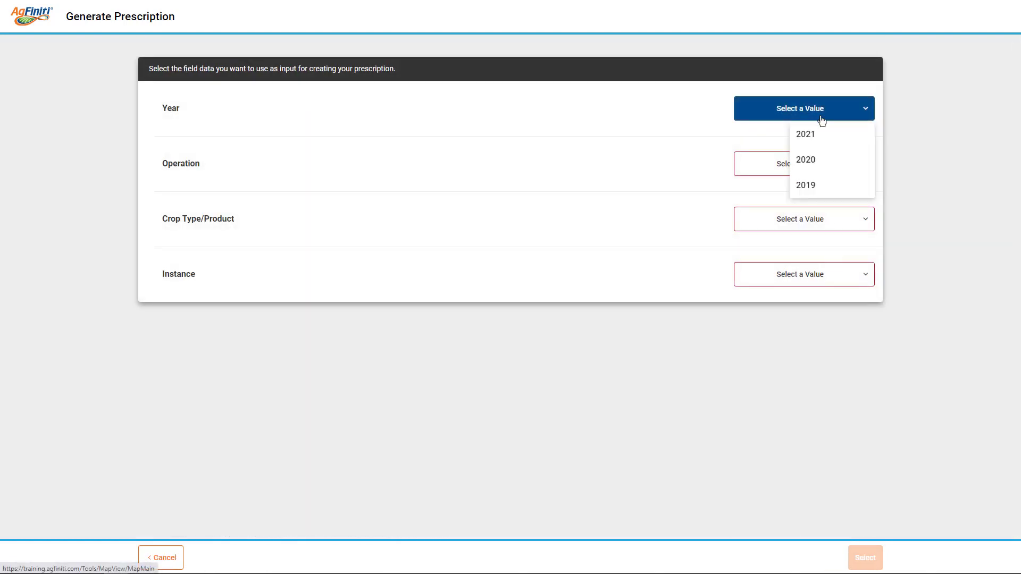
click(819, 160)
click(822, 164)
click(825, 187)
click(830, 220)
click(831, 245)
click(837, 276)
click(837, 299)
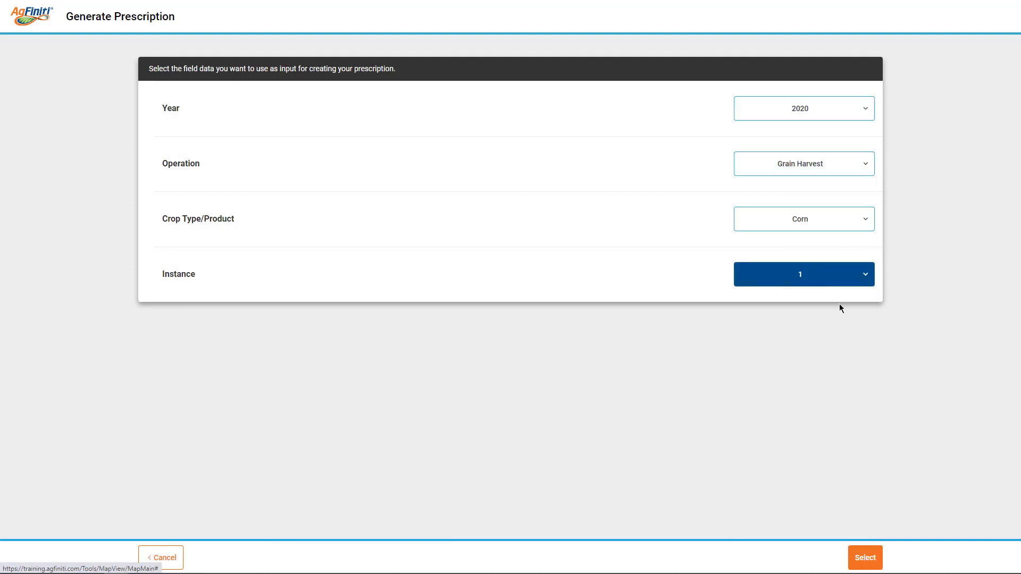
click(869, 563)
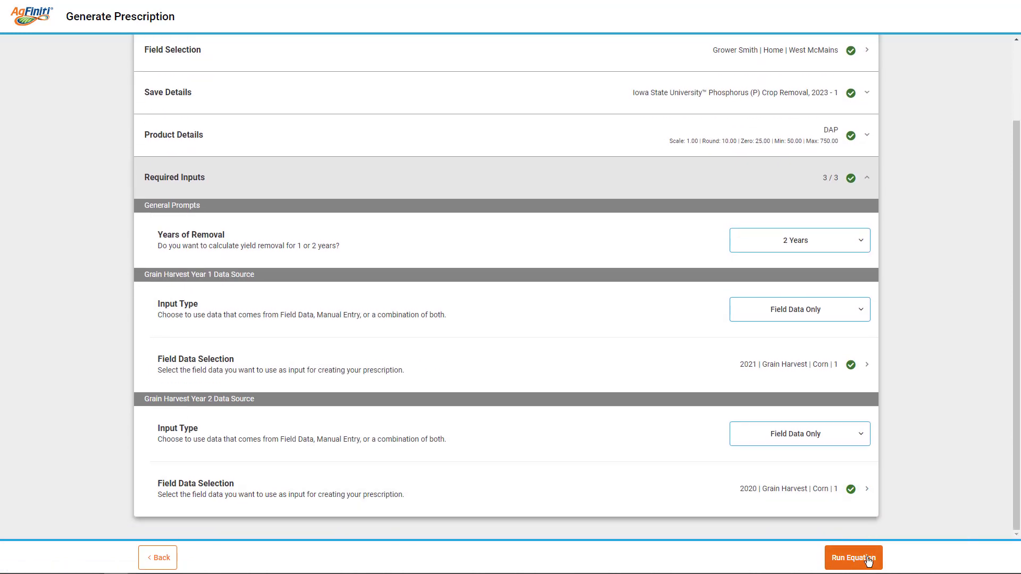
click(868, 562)
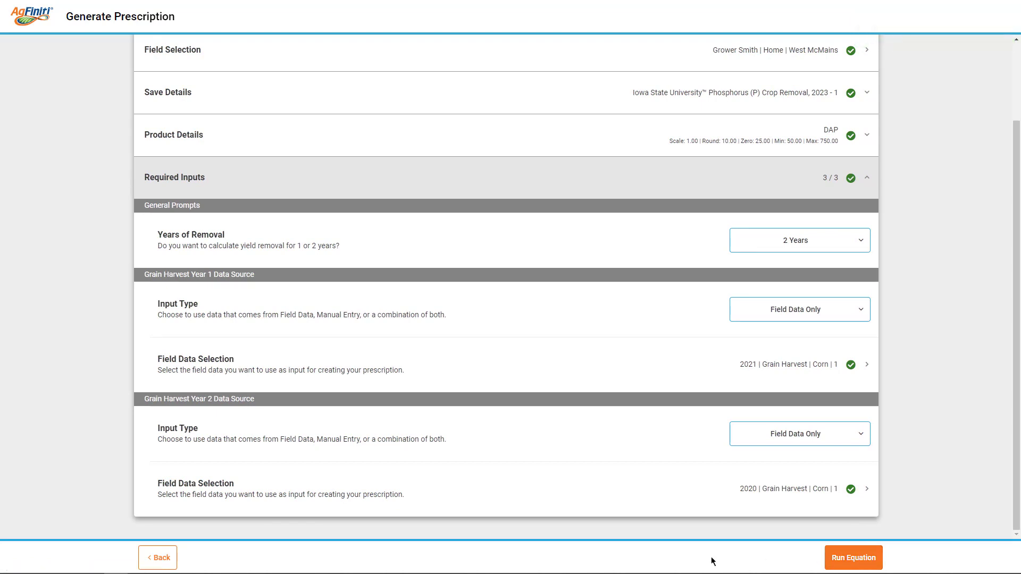
click(159, 558)
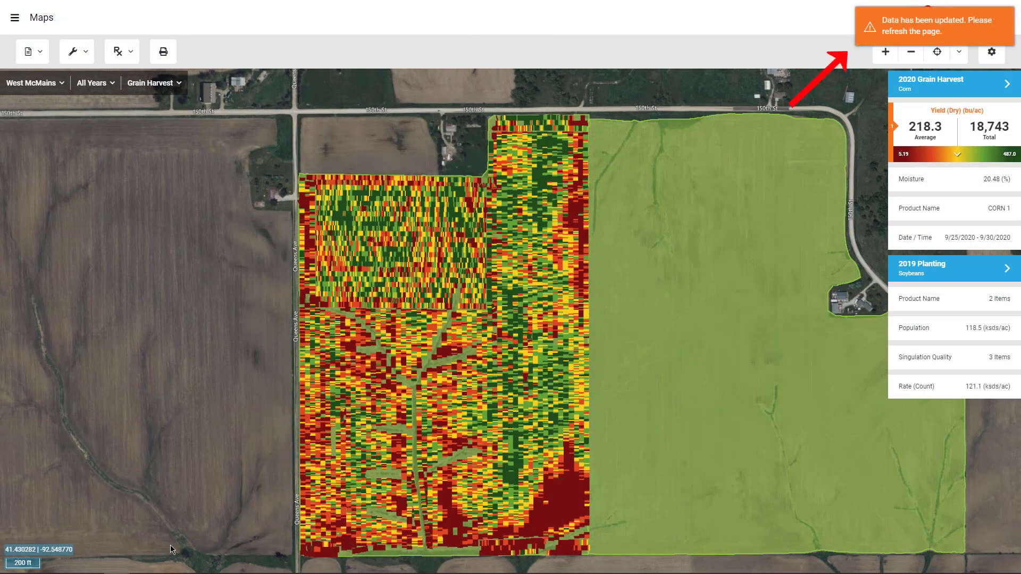
Refresh the page and show the Fertilizing Prescription (Dry) layer for West McMains.
key(F5)
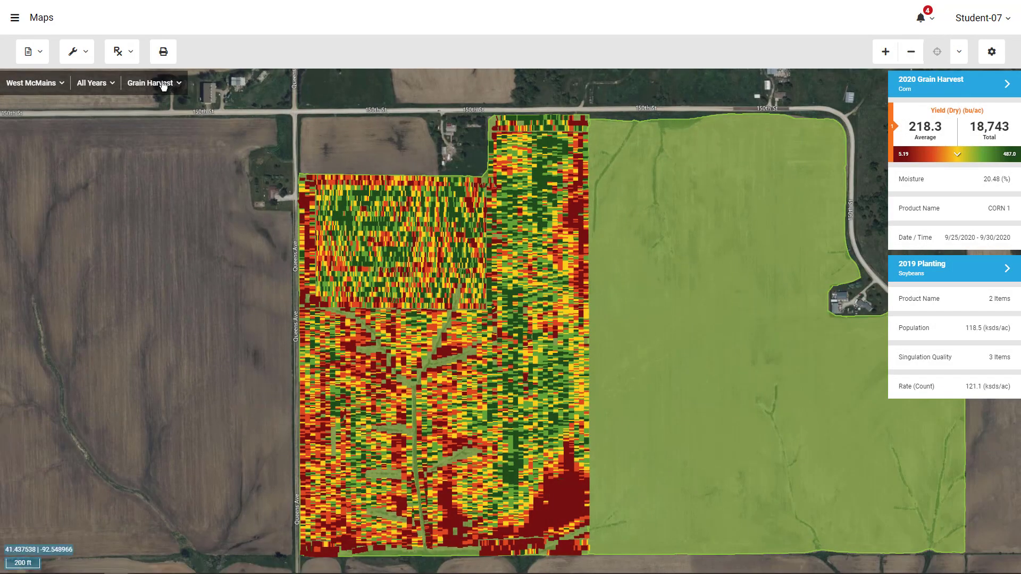
click(163, 83)
click(167, 186)
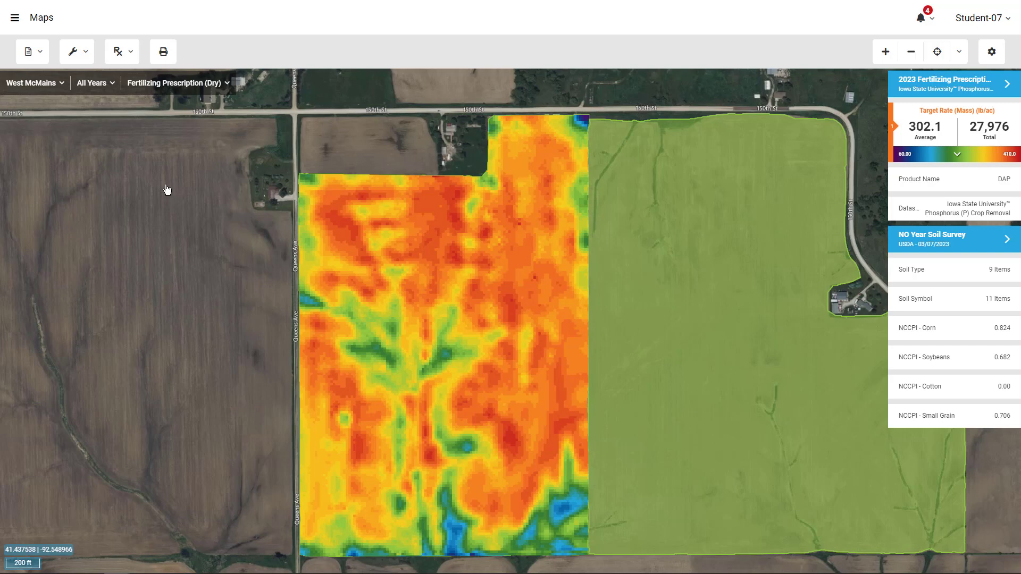
Switch the map to East McMains, 2021, Grain Harvest.
click(62, 88)
click(73, 201)
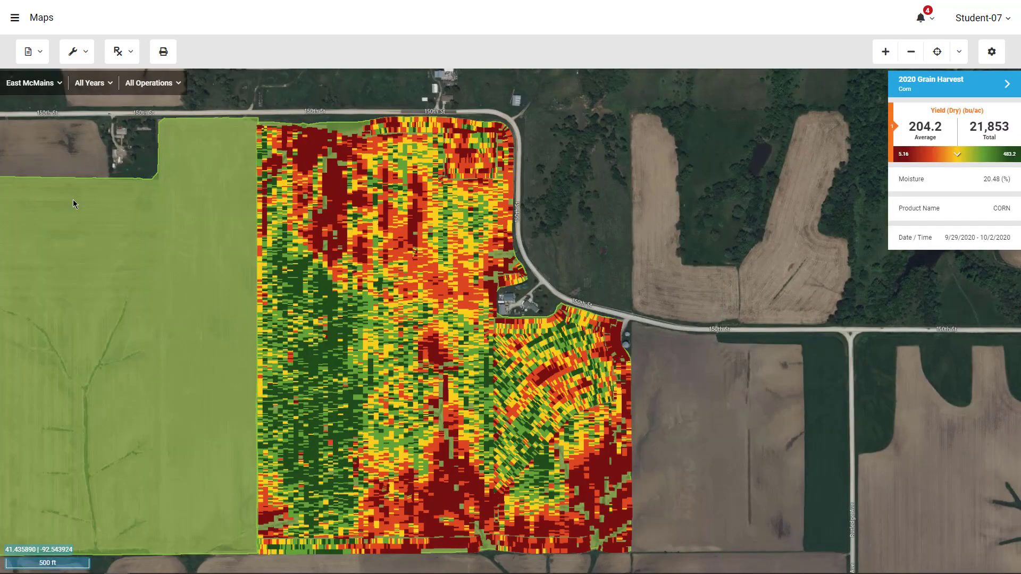
click(95, 83)
click(81, 158)
click(149, 83)
click(134, 136)
Reduce the yield legend to three ranges and save the legend settings.
click(960, 166)
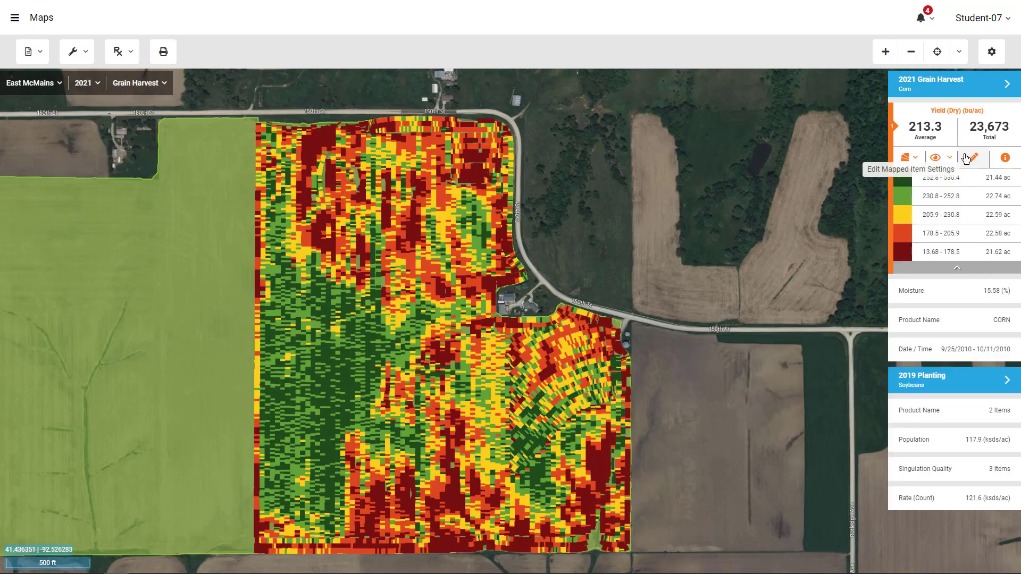
click(972, 158)
click(448, 319)
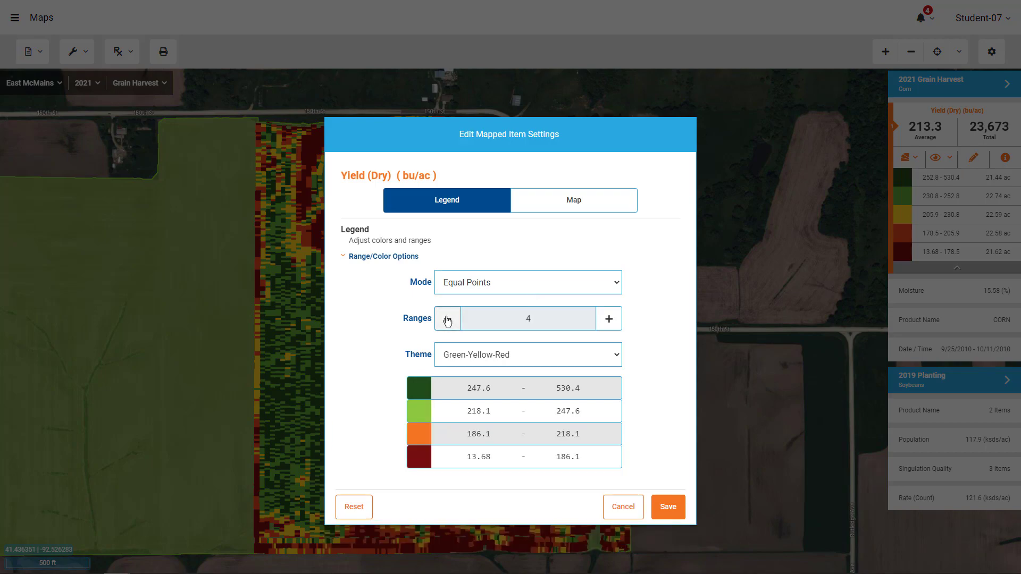
click(447, 319)
click(666, 505)
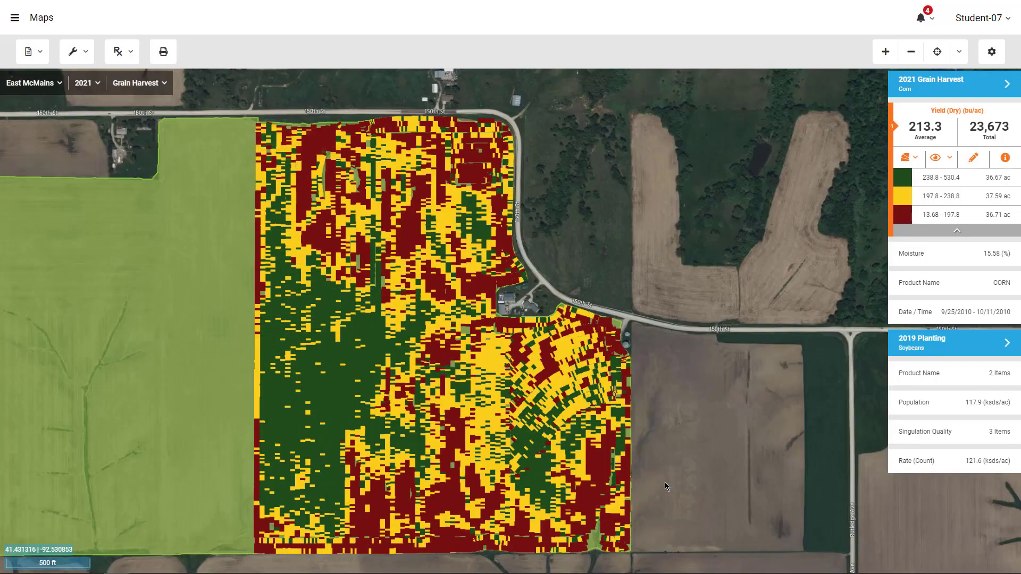
Start a legend-based prescription saved to year 2022 with sds/ac as the unit.
click(122, 51)
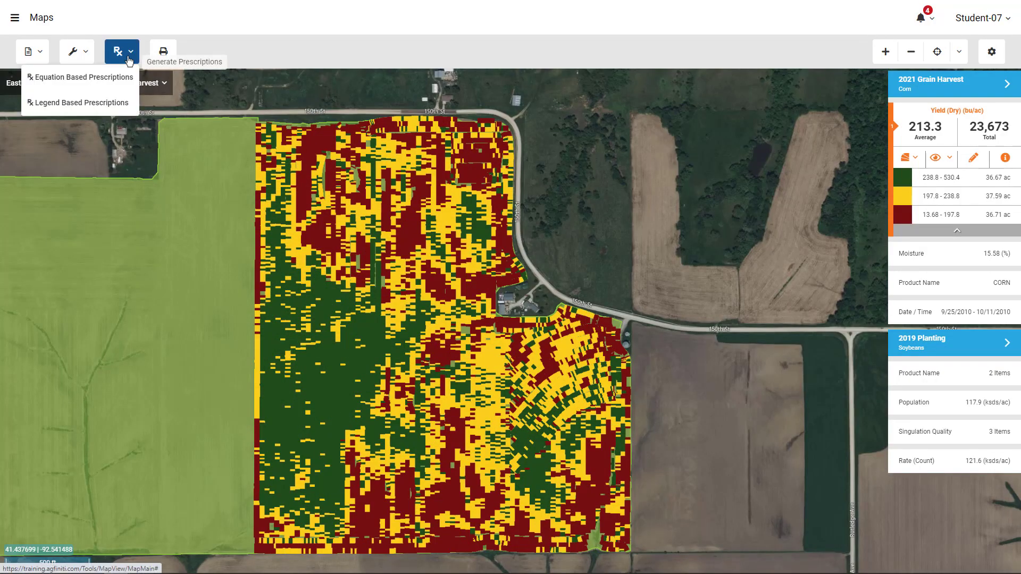
click(107, 104)
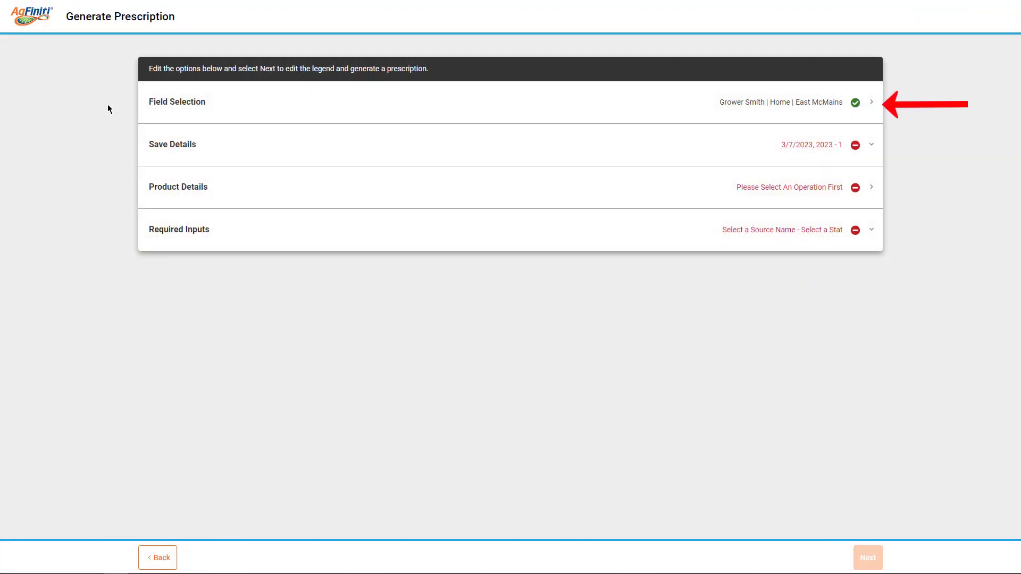
click(207, 149)
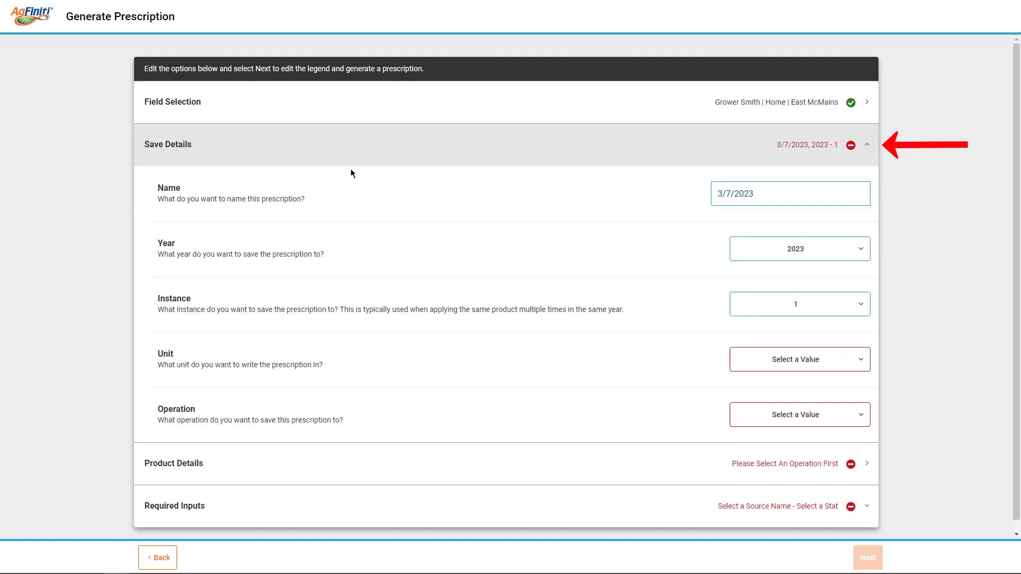
click(760, 254)
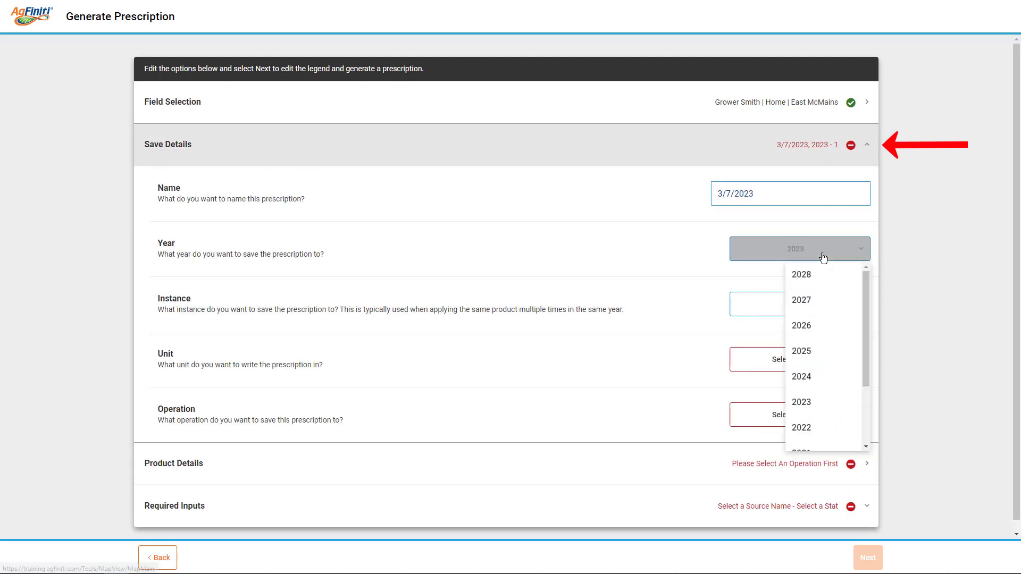
click(826, 428)
click(848, 366)
click(779, 387)
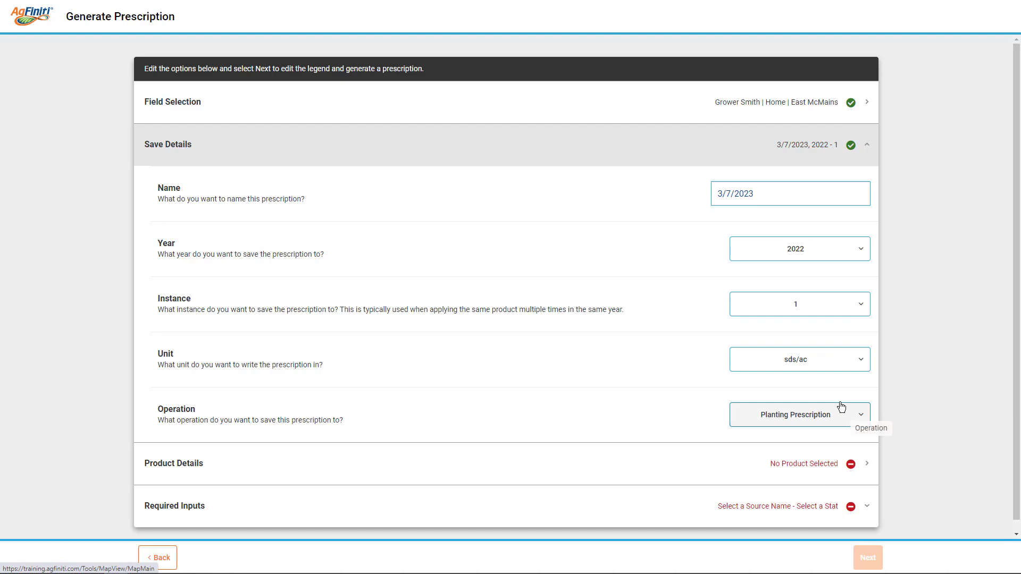
Select CORN as the prescription product.
click(836, 462)
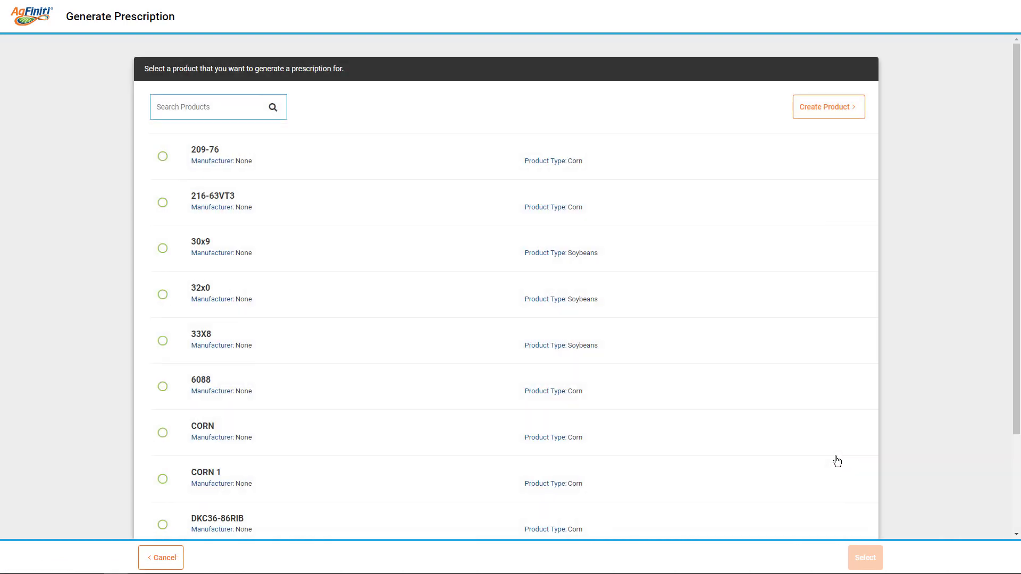
click(217, 434)
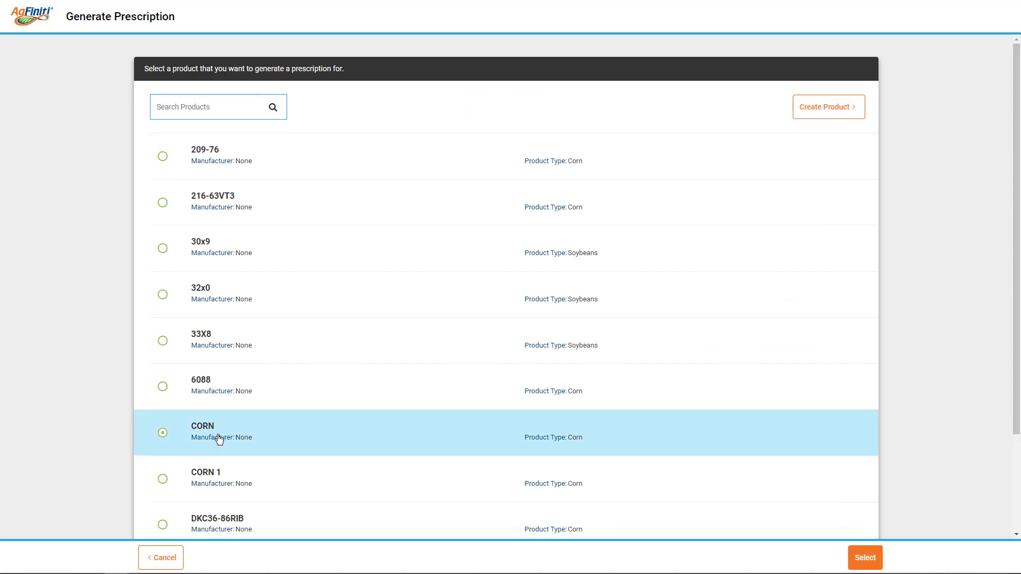
click(856, 558)
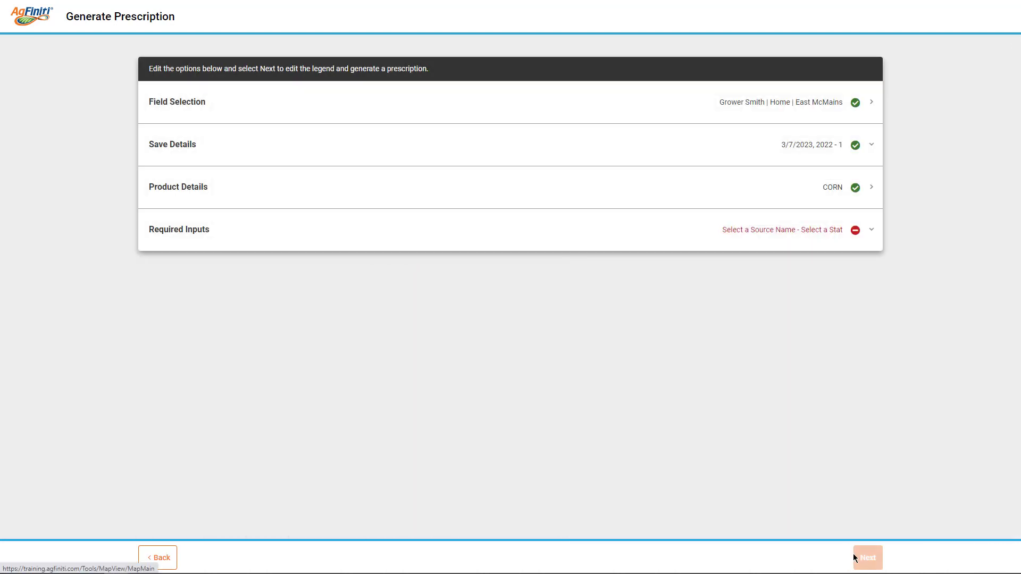
Fill the required inputs with Year 2021, Operation Grain Harvest and Stat Yield (Dry).
click(834, 235)
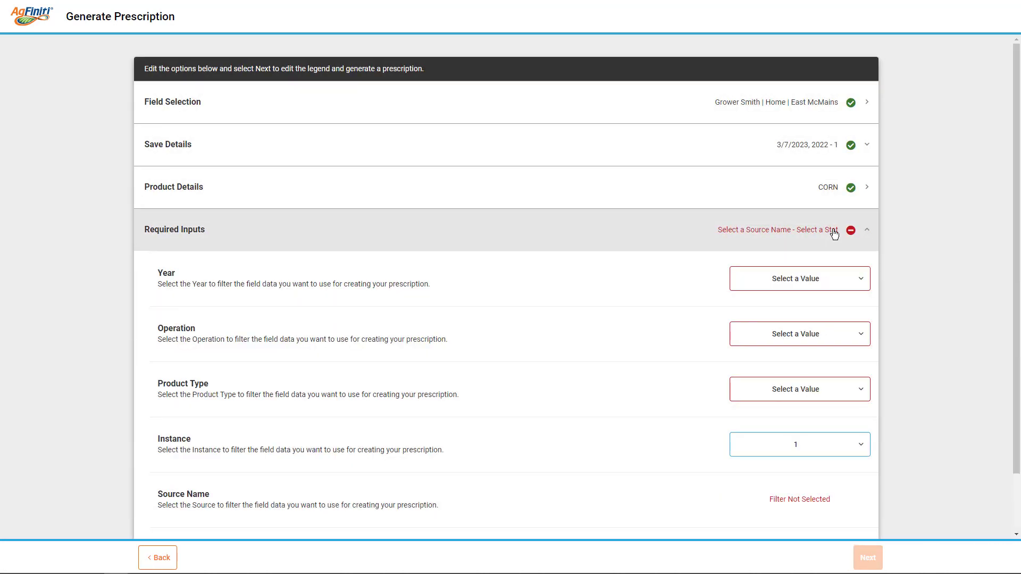
click(856, 282)
click(822, 331)
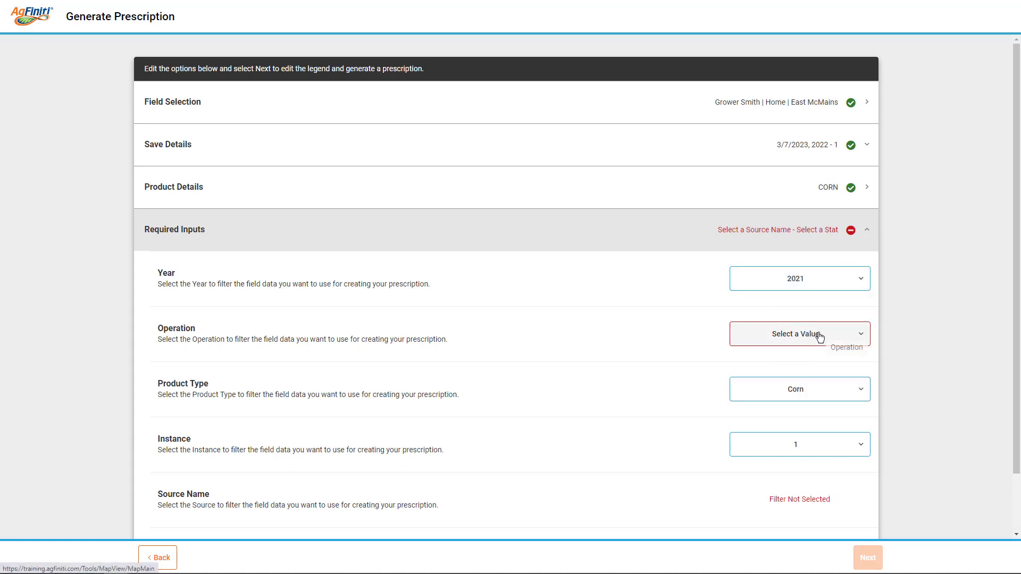
click(855, 335)
click(848, 358)
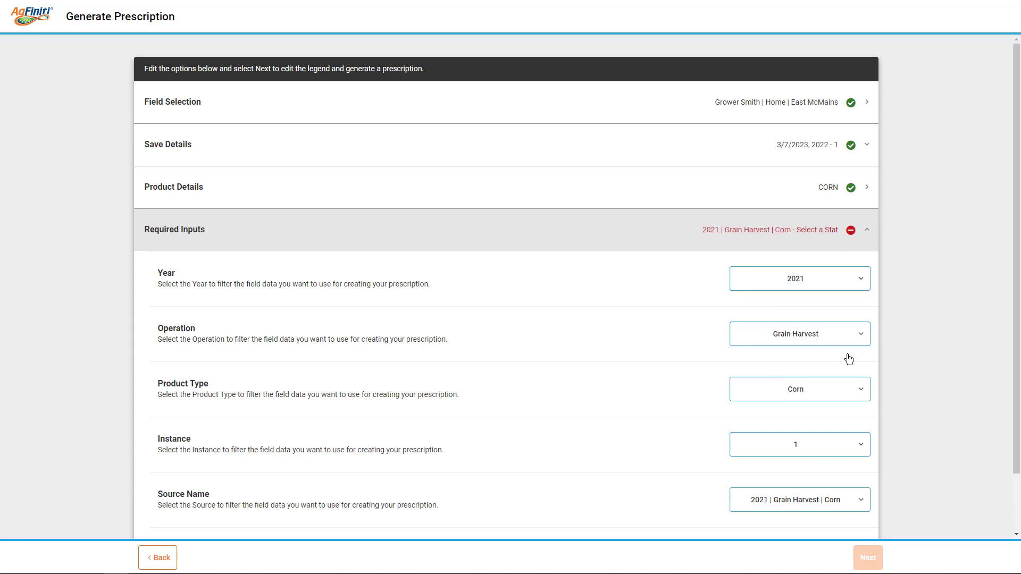
scroll(849, 360, down, 2)
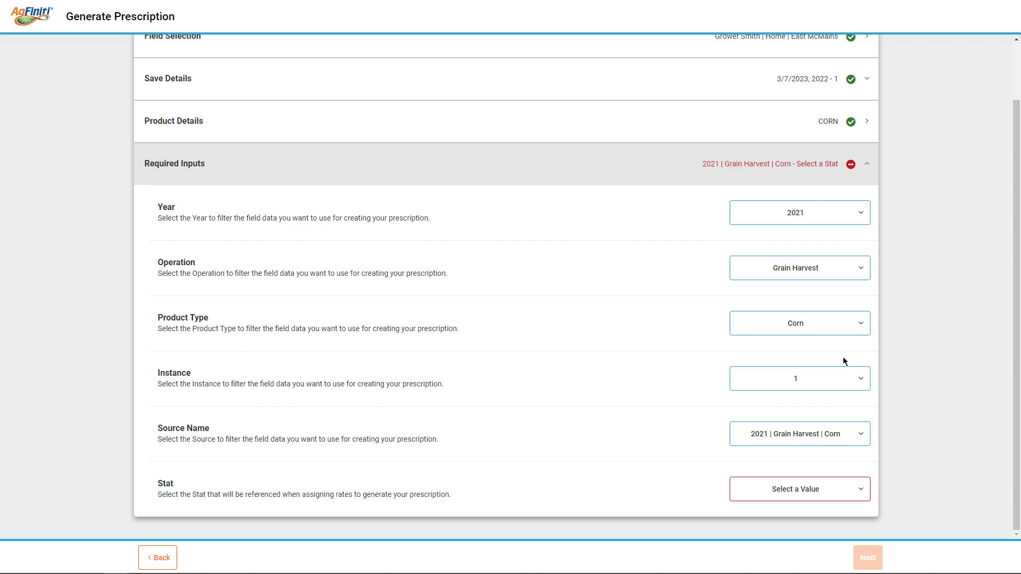
click(843, 484)
scroll(846, 440, down, 5)
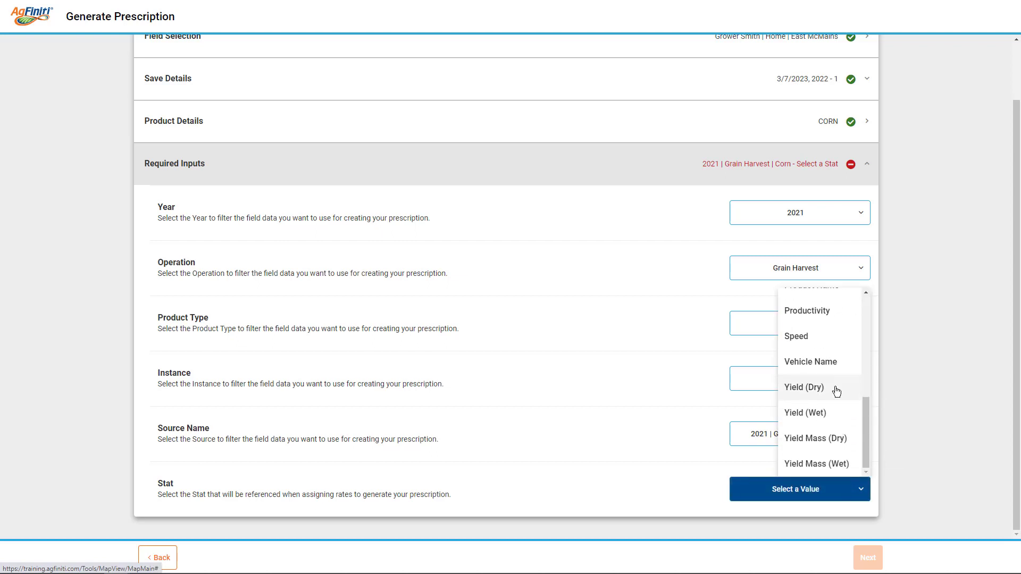
click(837, 392)
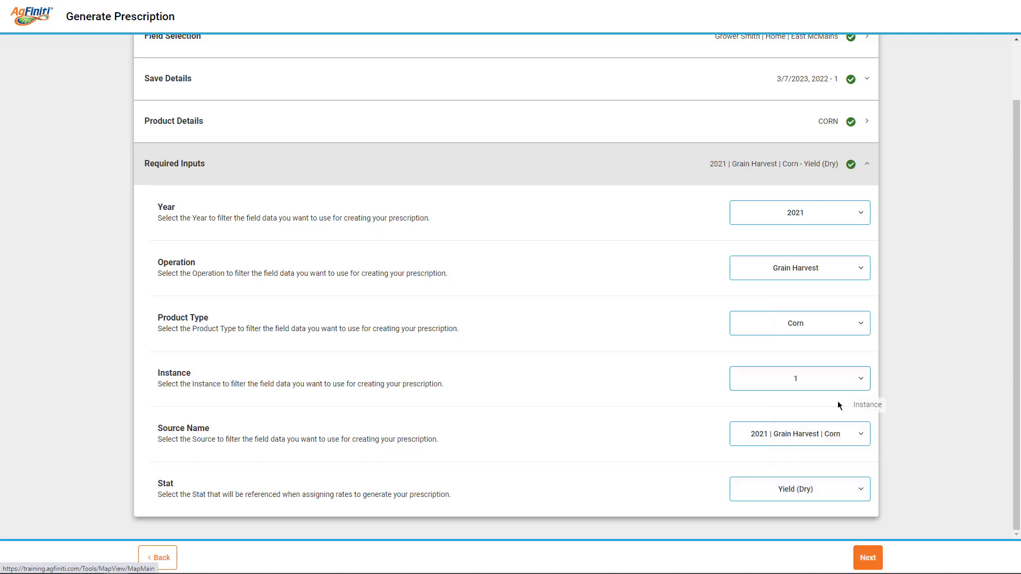
Assign 36000 to the top range, 32000 to 195.7–232.9 and 30000 below 195.7, then generate.
click(861, 556)
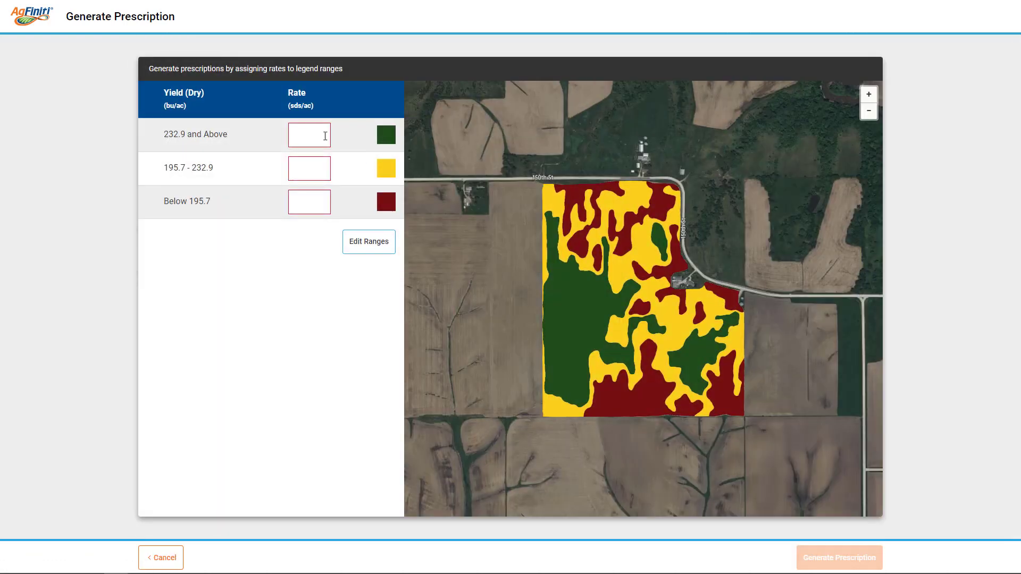
text(36000)
click(313, 165)
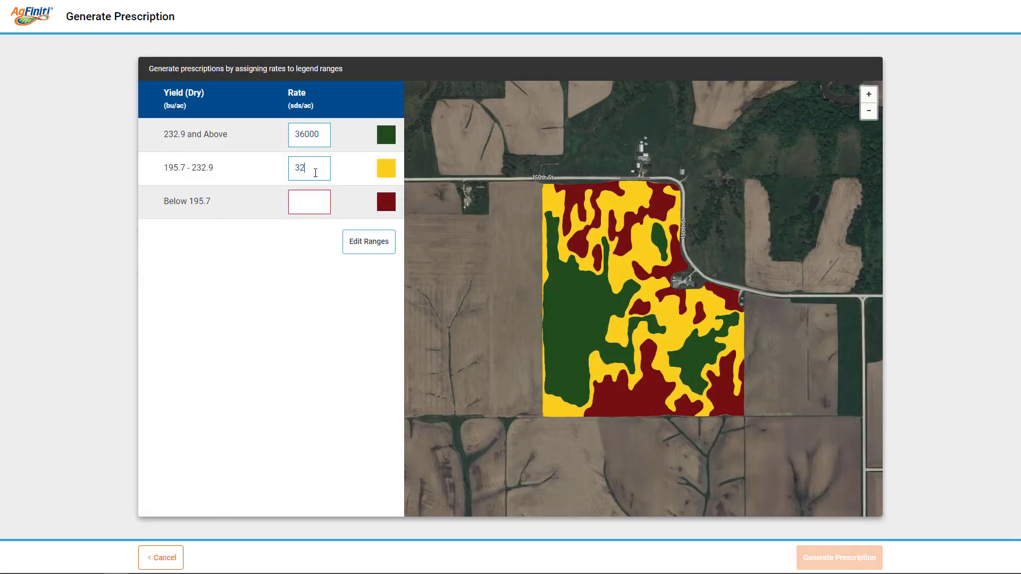
text(000)
click(321, 202)
text(30000)
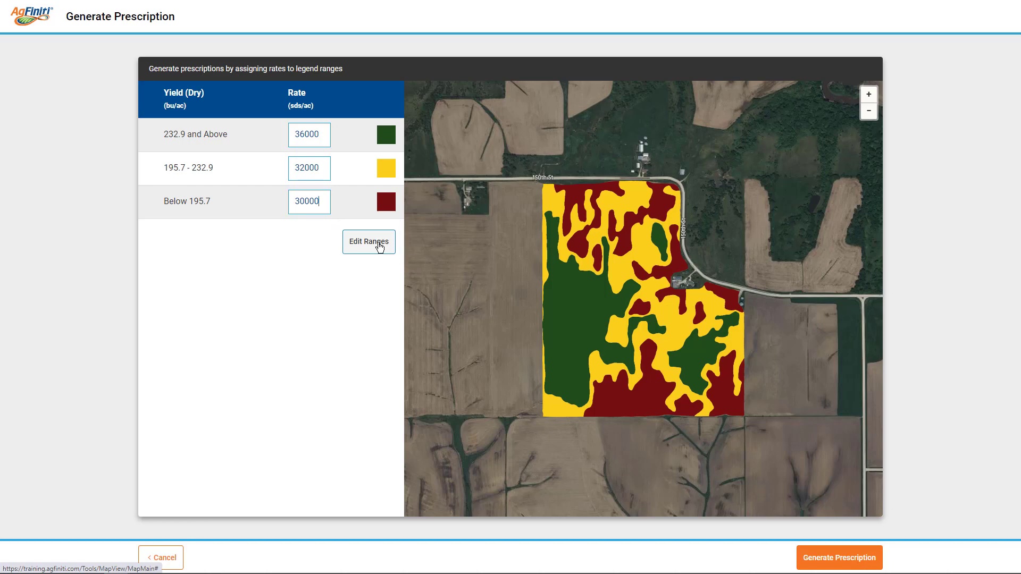
click(856, 560)
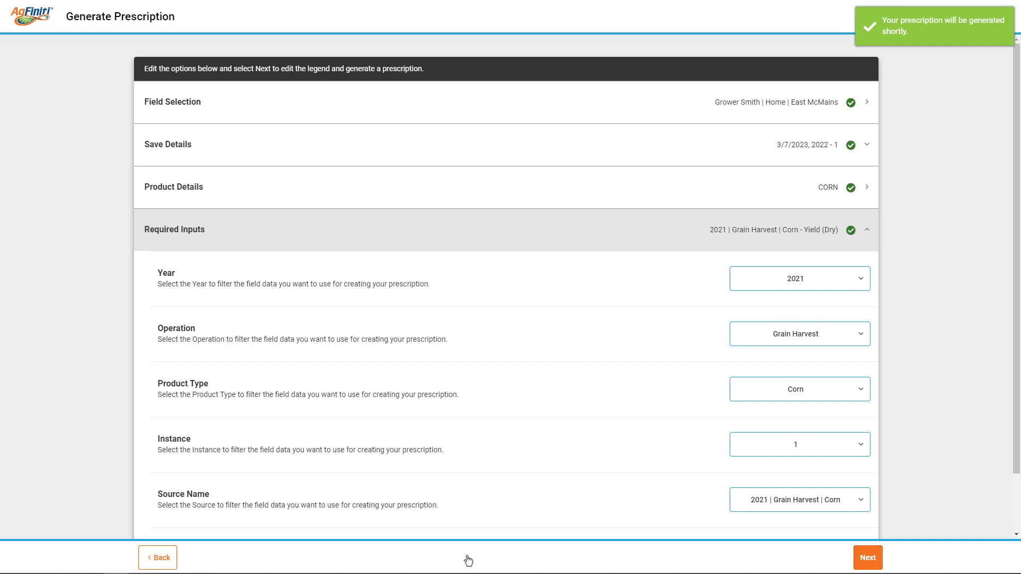
Return to the map showing East McMains' 2022 CORN planting prescription.
click(160, 558)
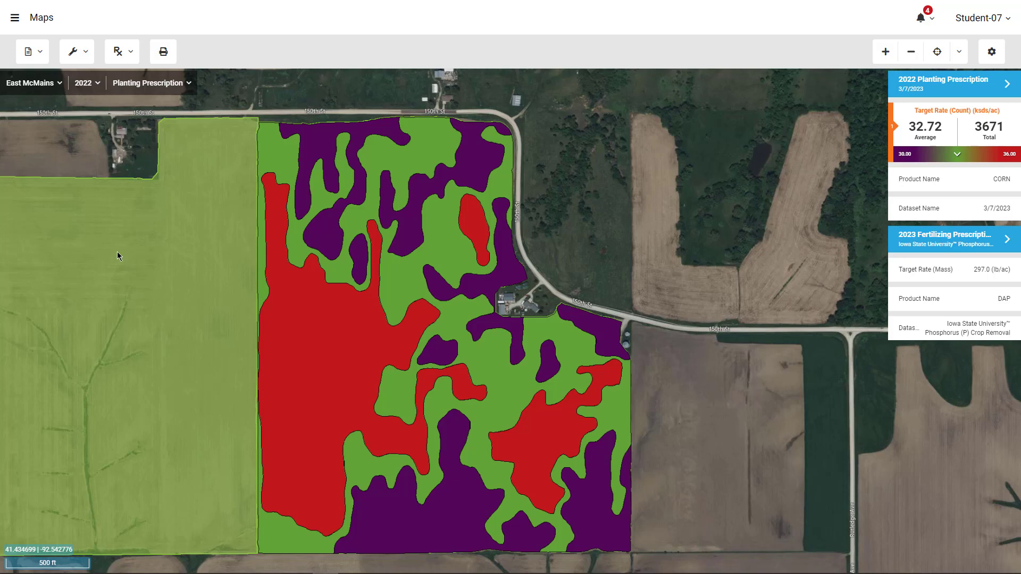
click(75, 52)
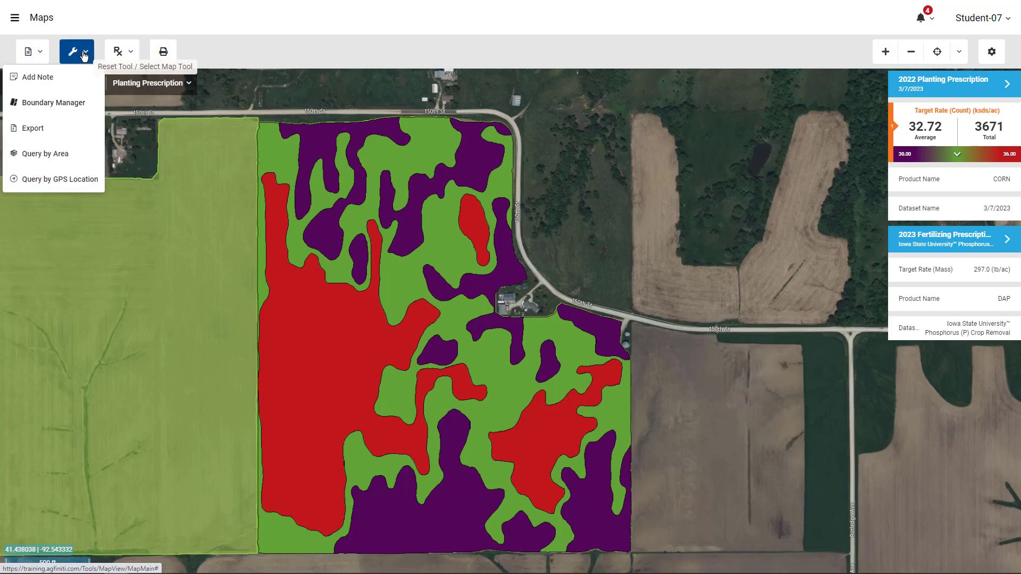
Start an export and review Display Setup, picking a grower and keeping This Year and Next prescriptions.
click(75, 125)
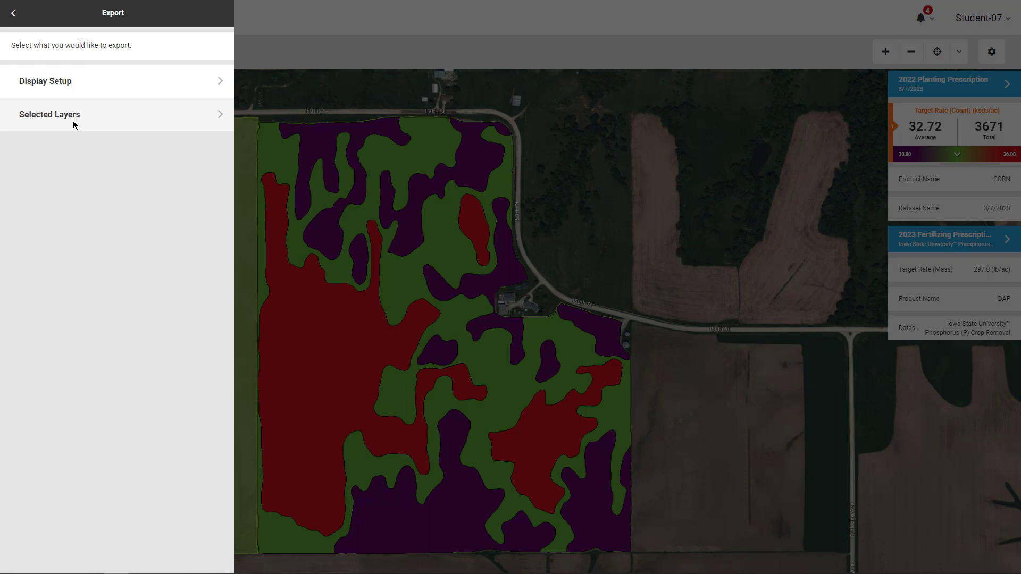
click(96, 84)
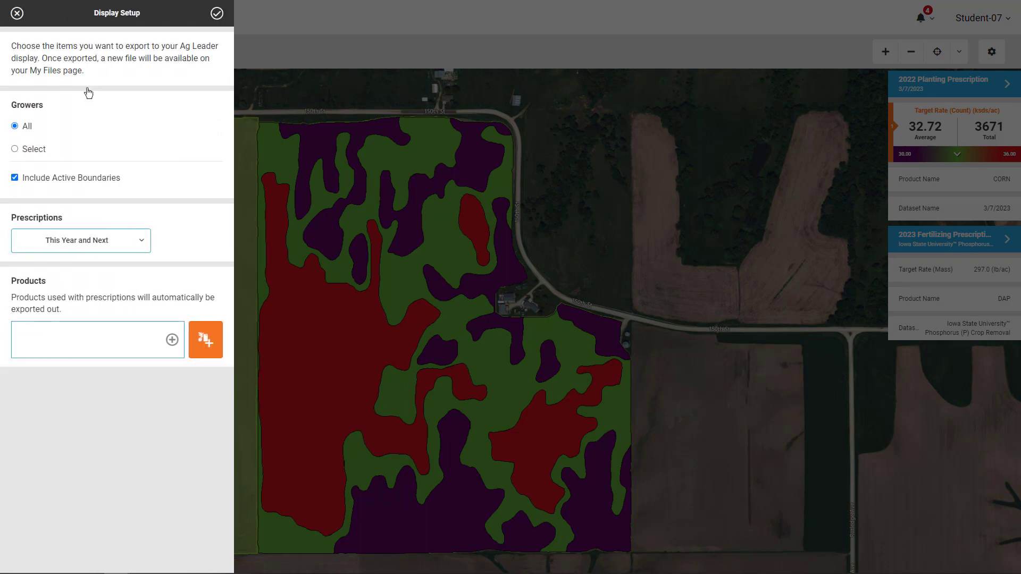
click(47, 149)
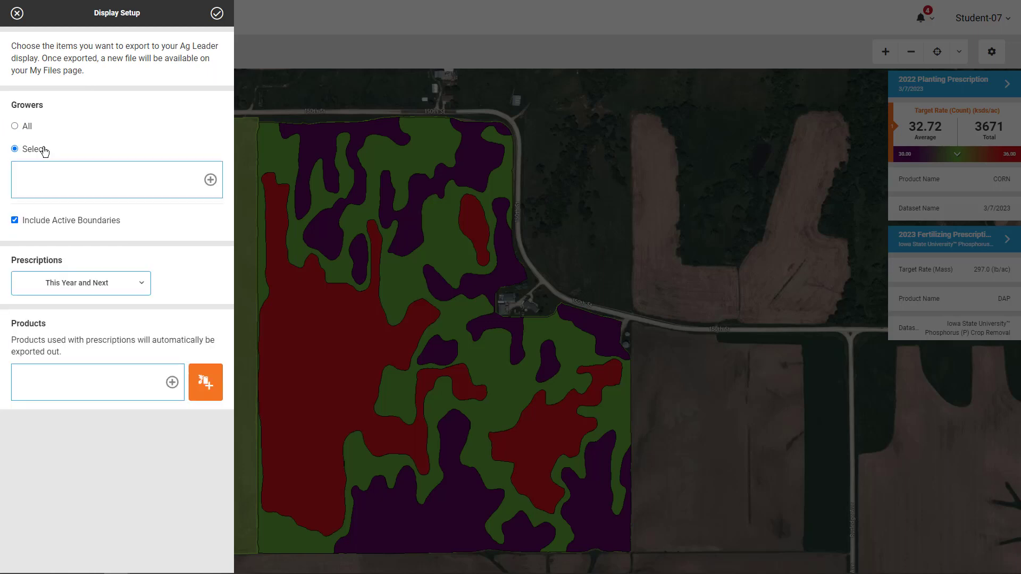
click(48, 181)
click(51, 207)
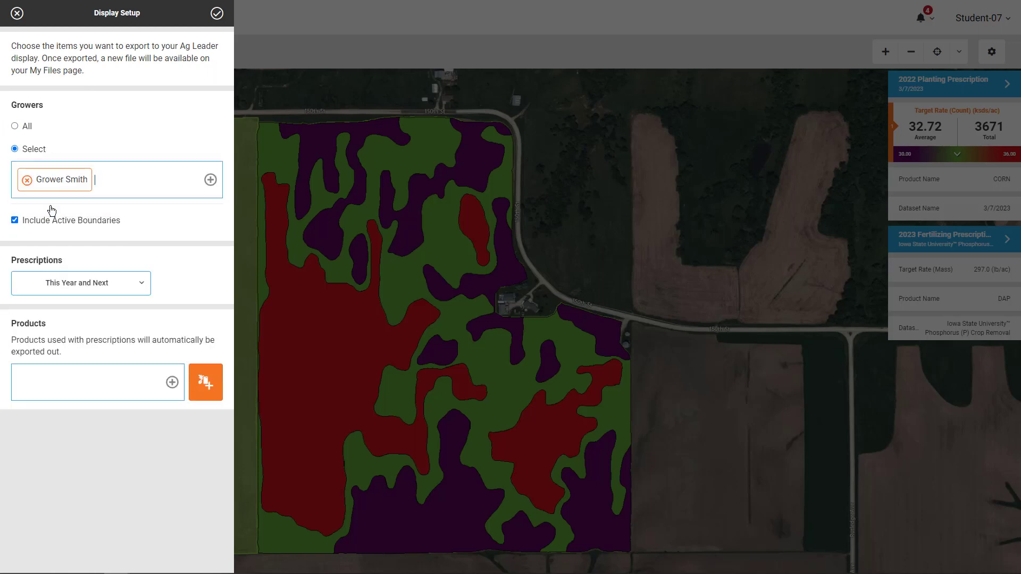
click(143, 289)
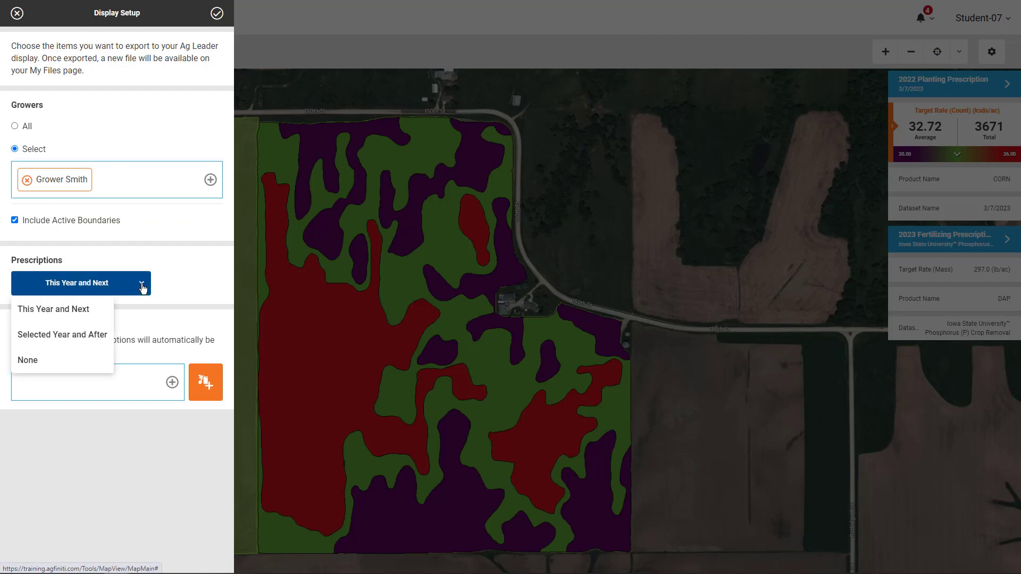
click(143, 289)
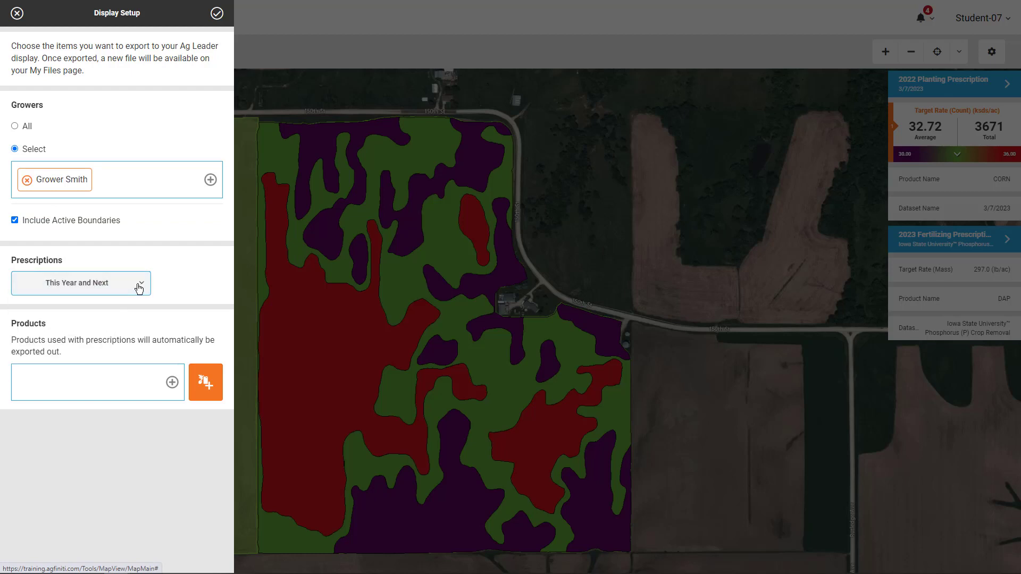
click(17, 14)
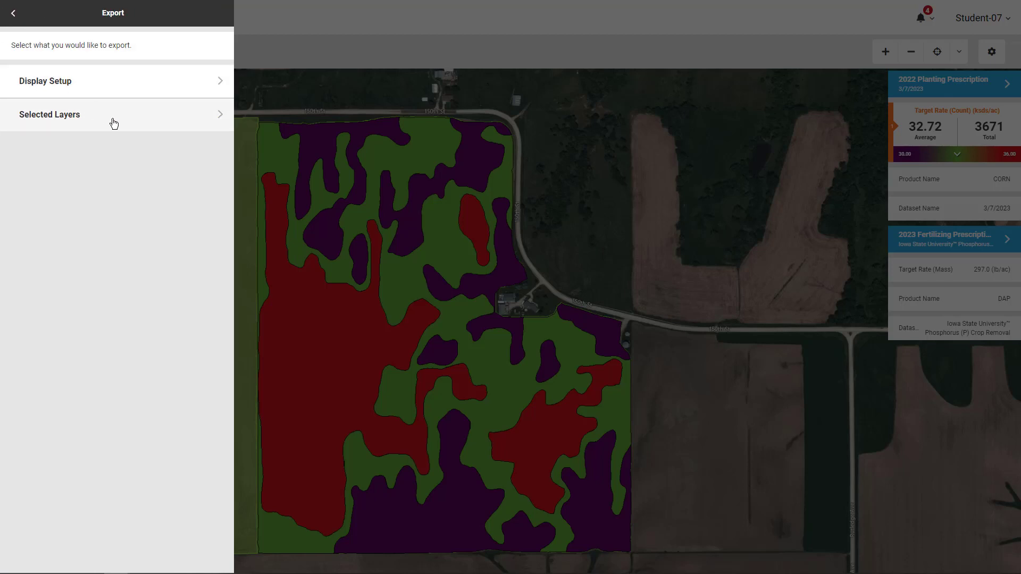
Export the 2022 Planting and 2023 Fertilizing Prescription layers as a Shapefile.
click(114, 123)
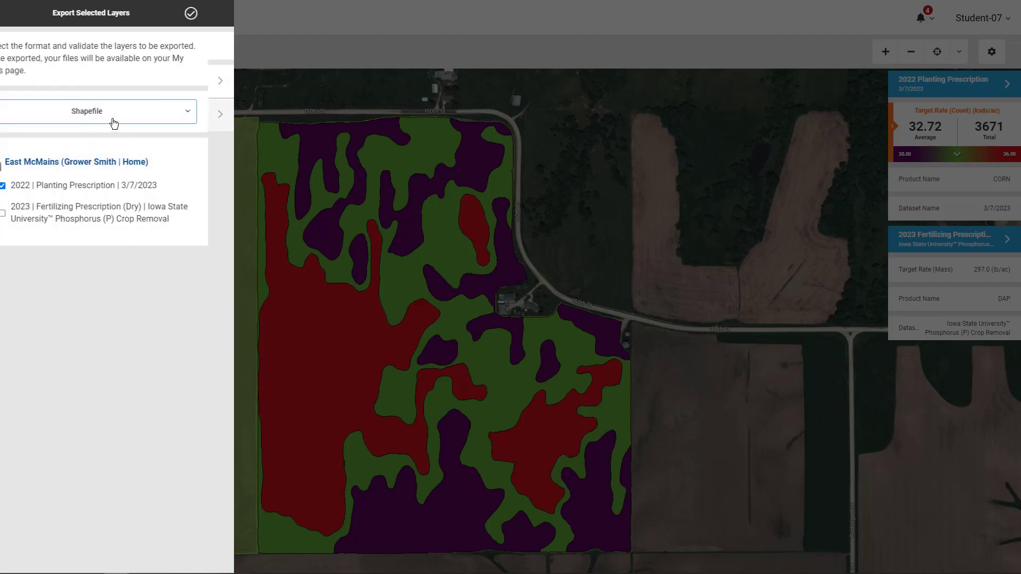
click(184, 116)
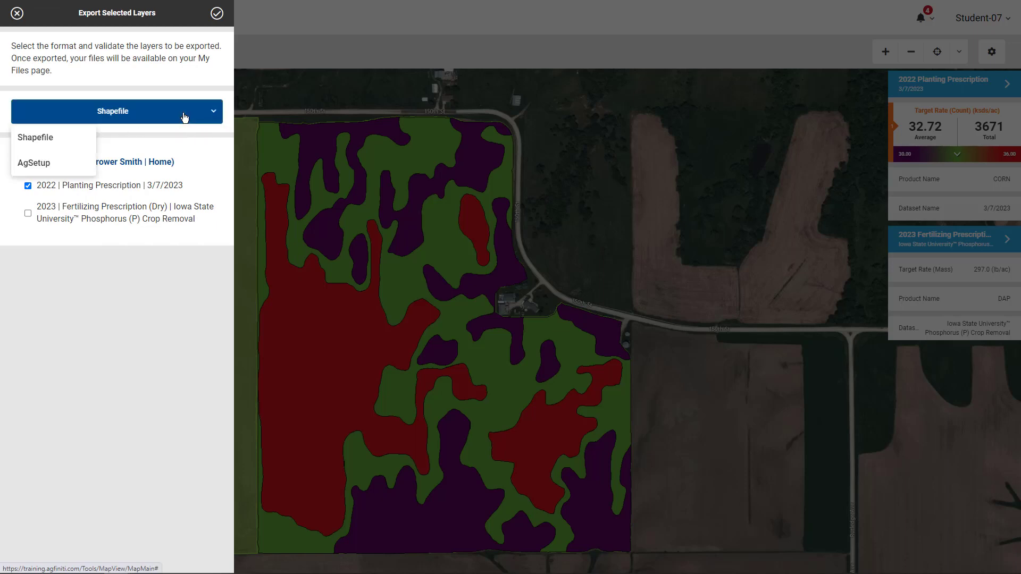
click(184, 116)
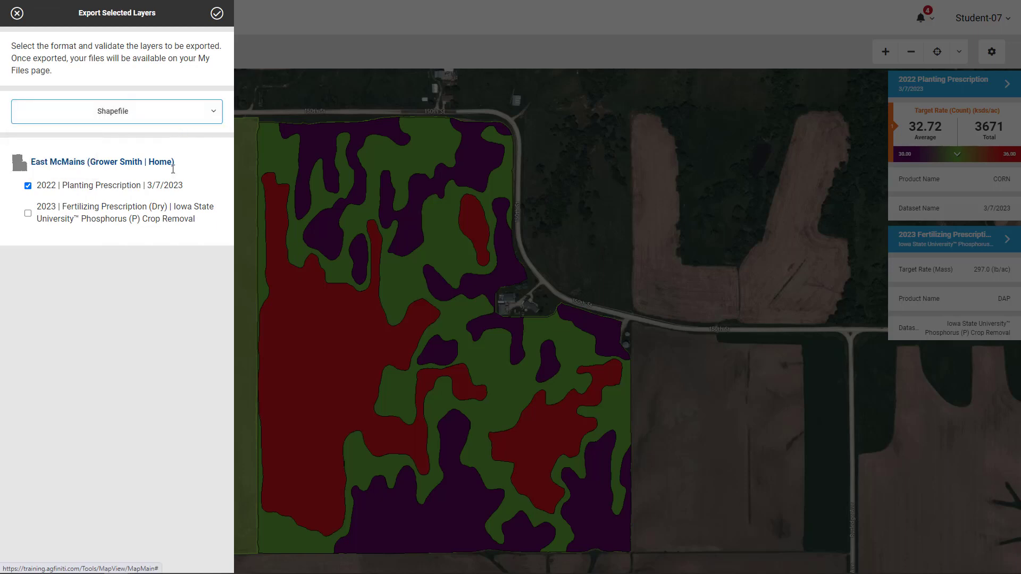
click(29, 215)
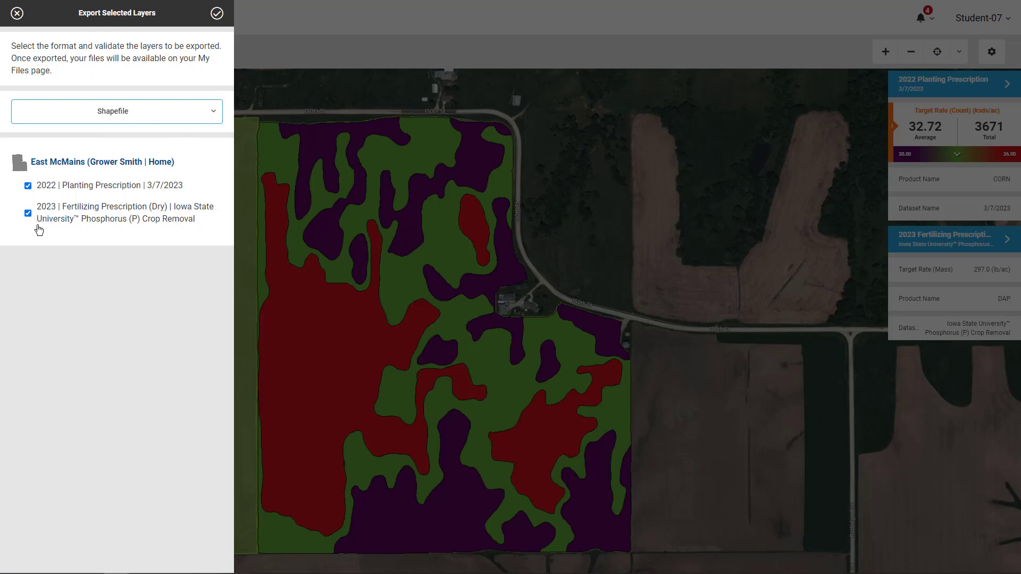
click(217, 13)
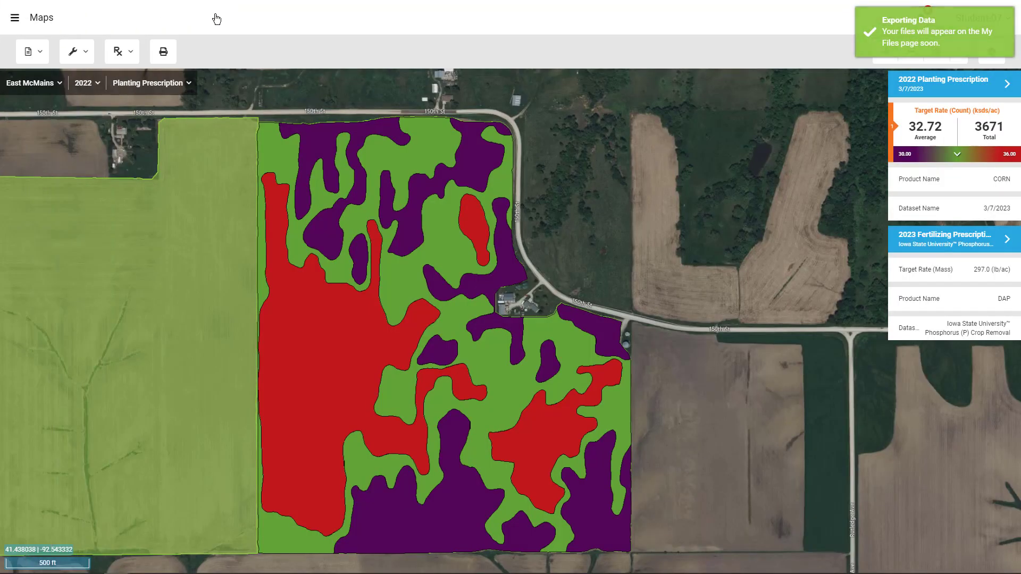
Check East McMains' 2022 Planting Prescription record in Manage Data, then go to My Files.
click(18, 20)
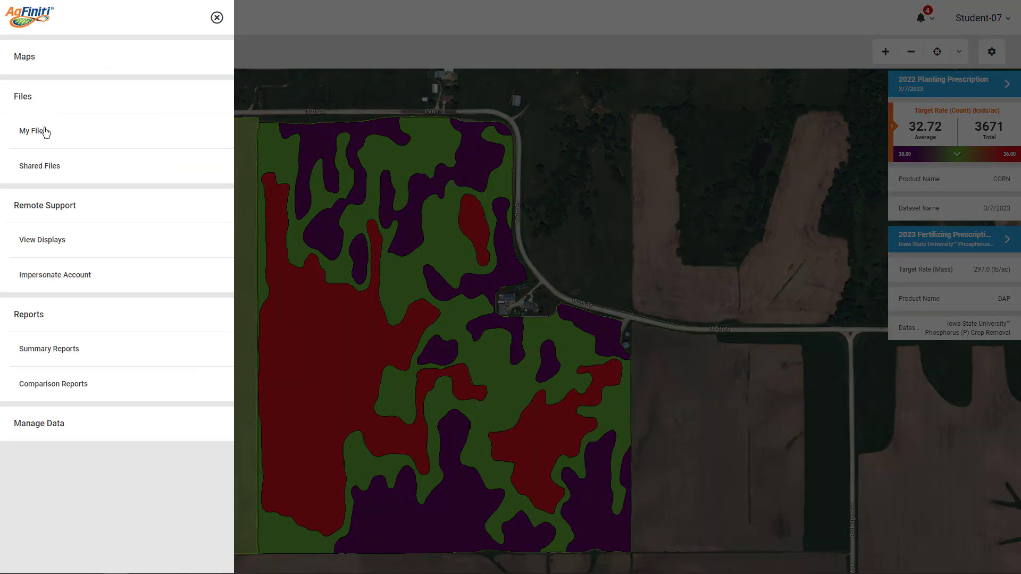
click(112, 429)
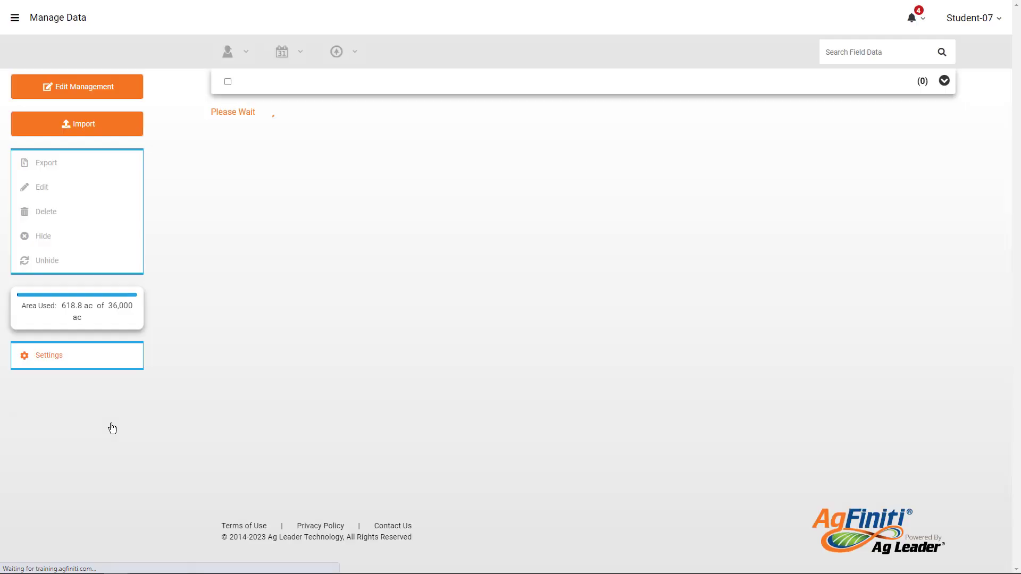
click(764, 473)
scroll(779, 473, down, 3)
click(228, 393)
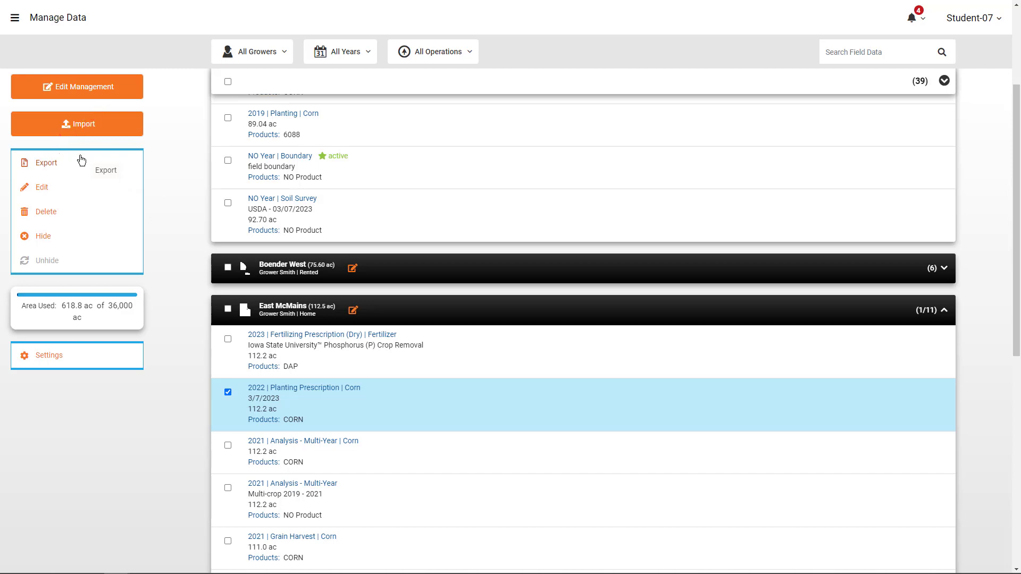
click(15, 18)
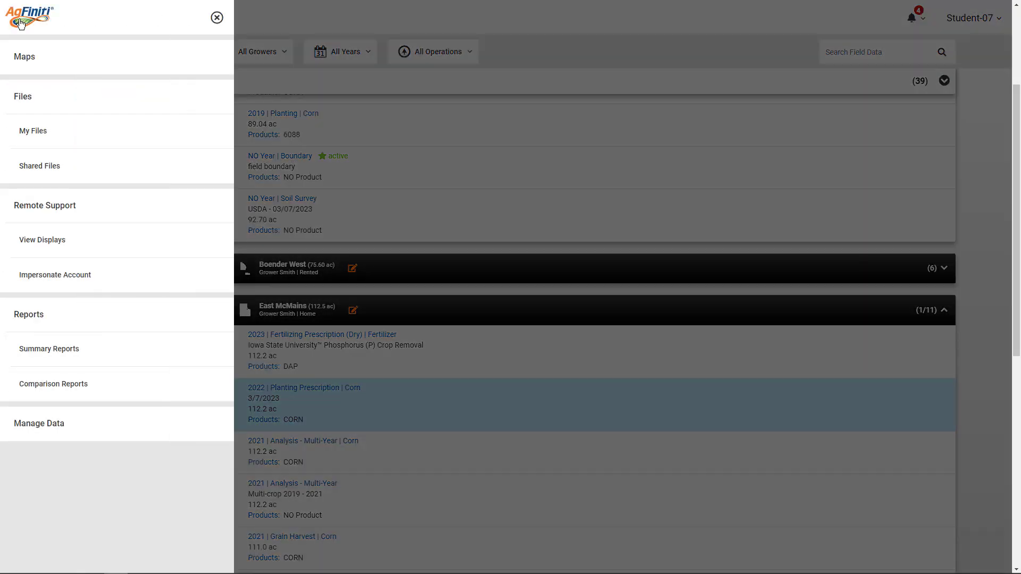
click(73, 137)
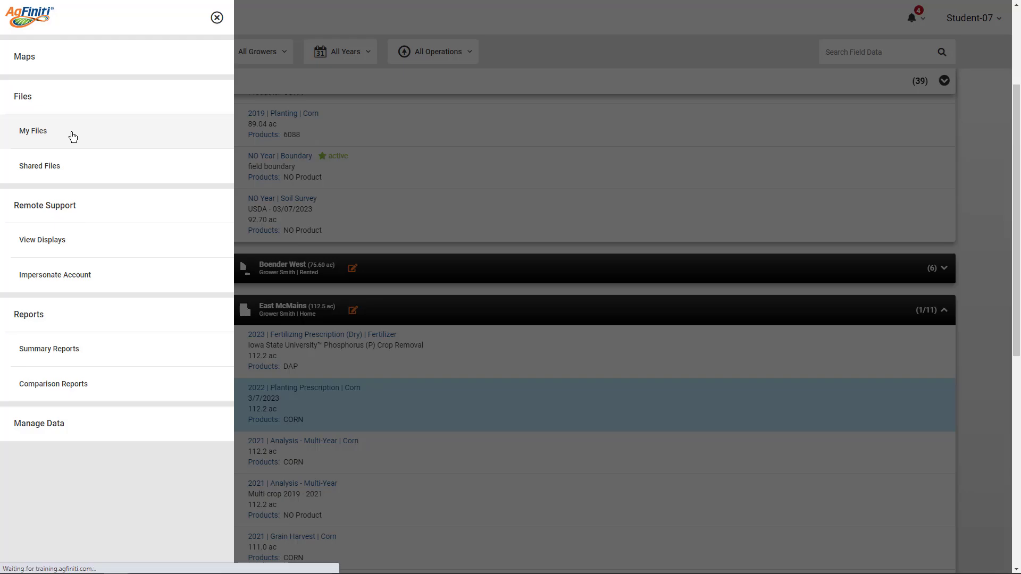